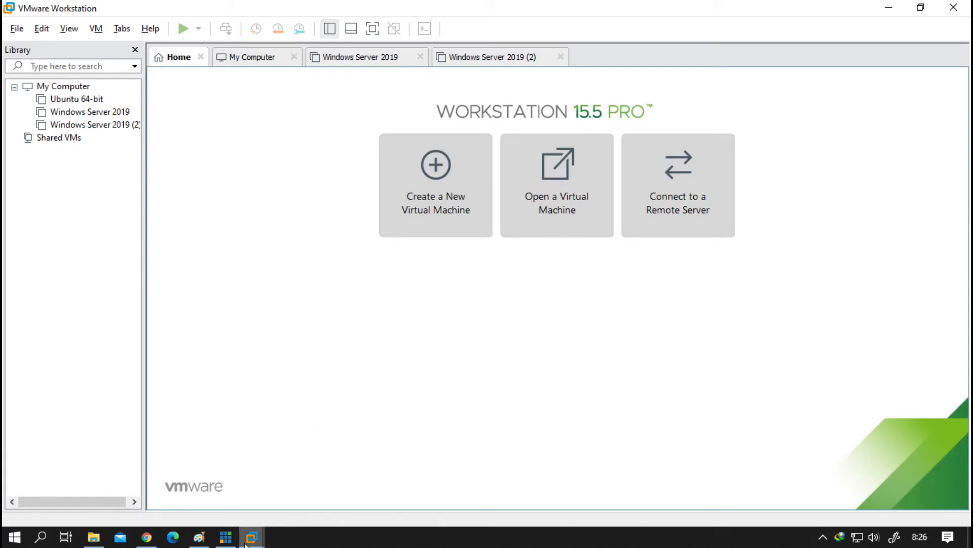
Step: In Chrome, close the three bare-metal image tabs, the hypervisor tab and the bare-metal search tab
click(147, 537)
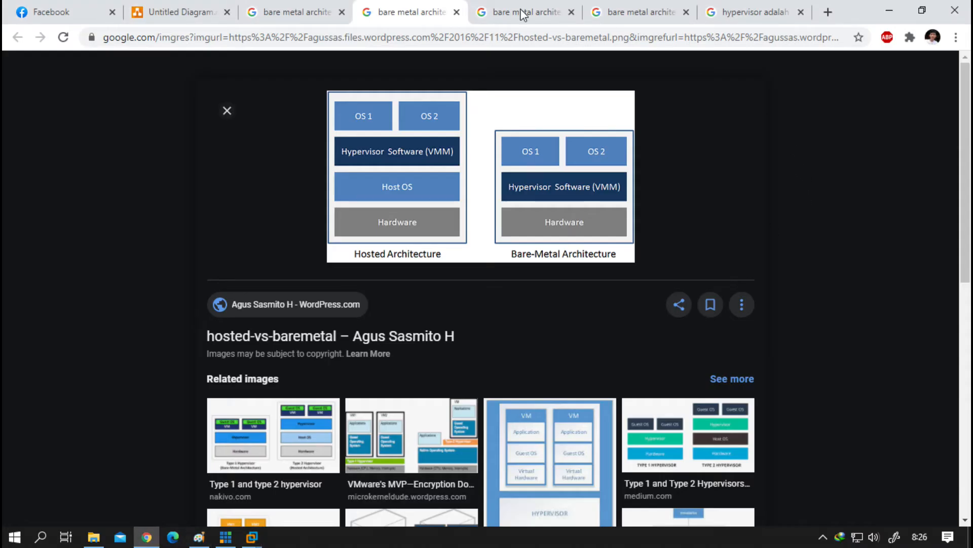
click(457, 12)
click(457, 13)
click(457, 12)
click(457, 12)
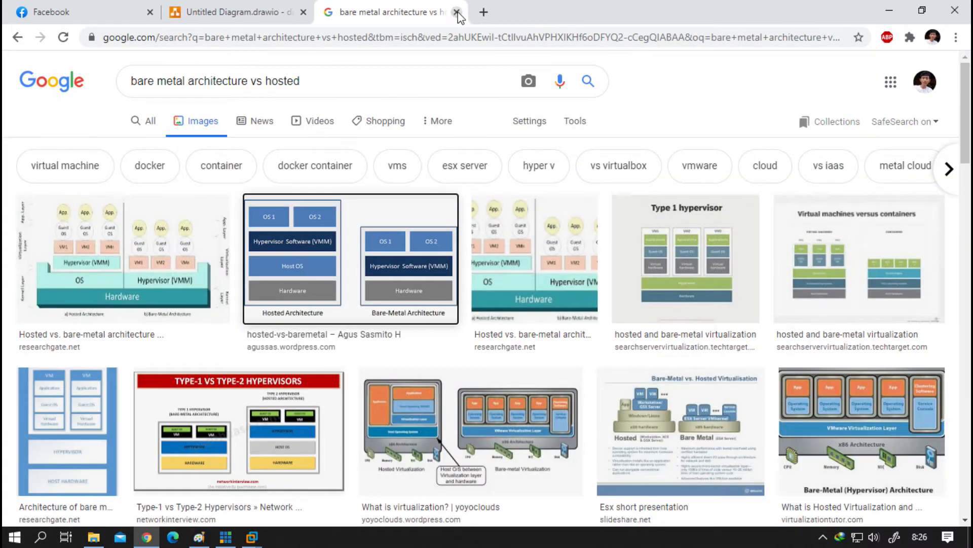
click(457, 12)
Step: Bring VMware Workstation back to the front from the taskbar
click(225, 537)
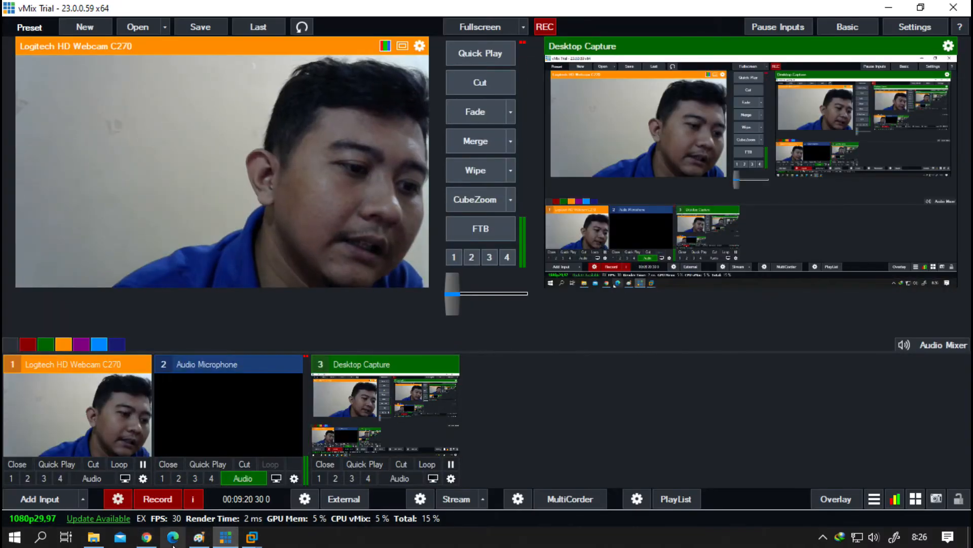
mouse_move(252, 537)
click(97, 448)
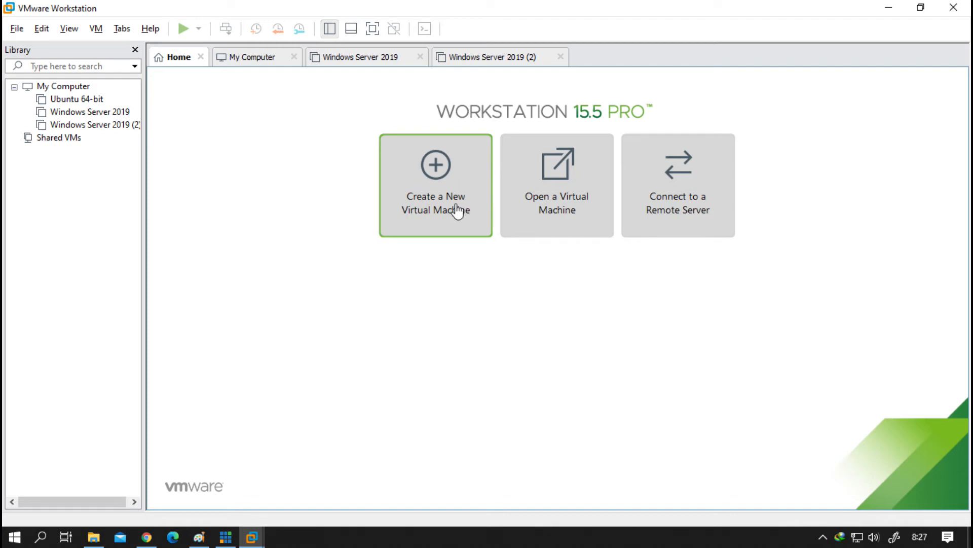
Step: Open Ubuntu 64-bit in its own tab and browse its Manage and Snapshot menus
right_click(74, 96)
click(273, 194)
right_click(91, 101)
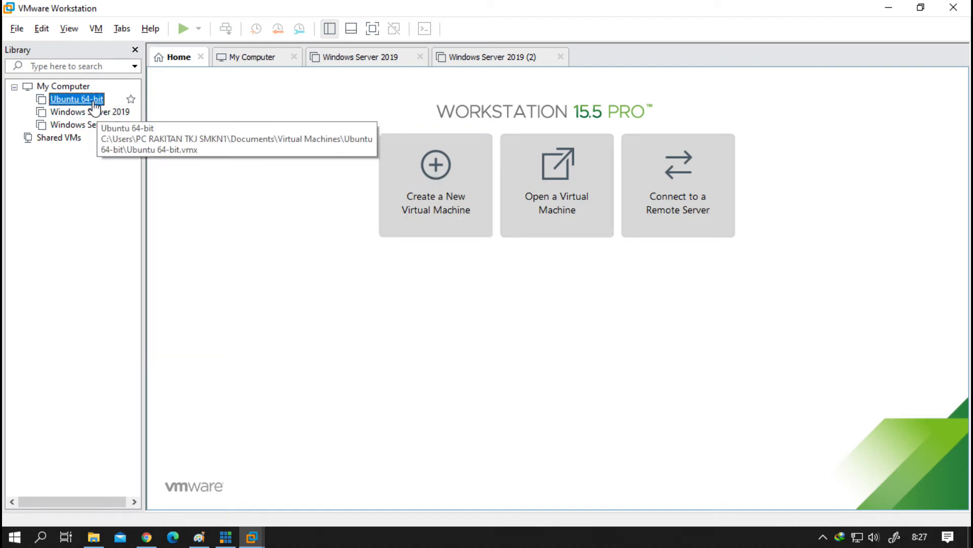
click(127, 110)
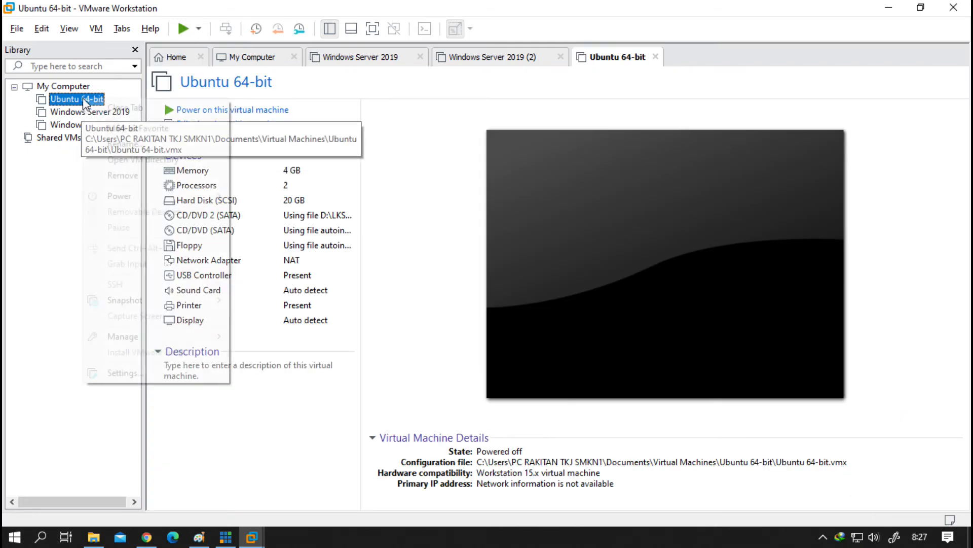
right_click(84, 100)
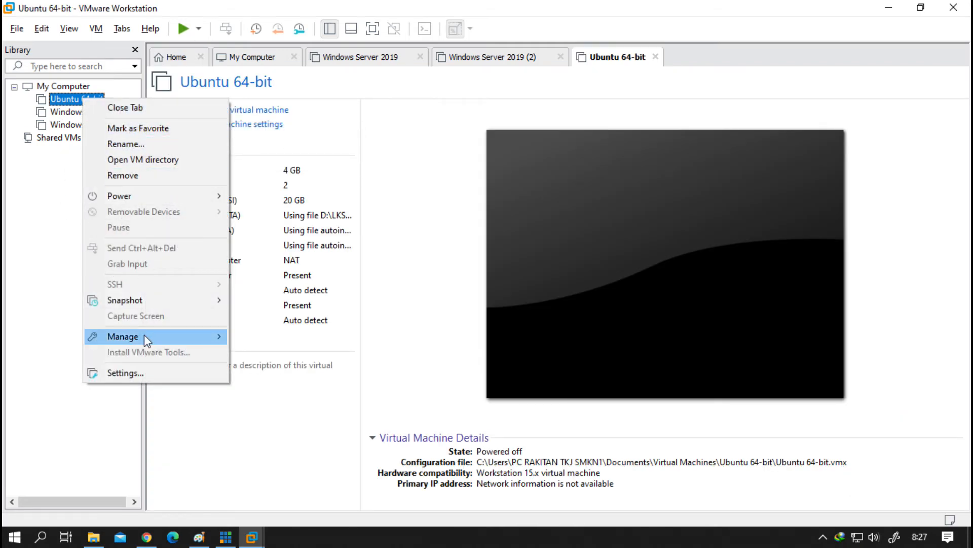
mouse_move(191, 336)
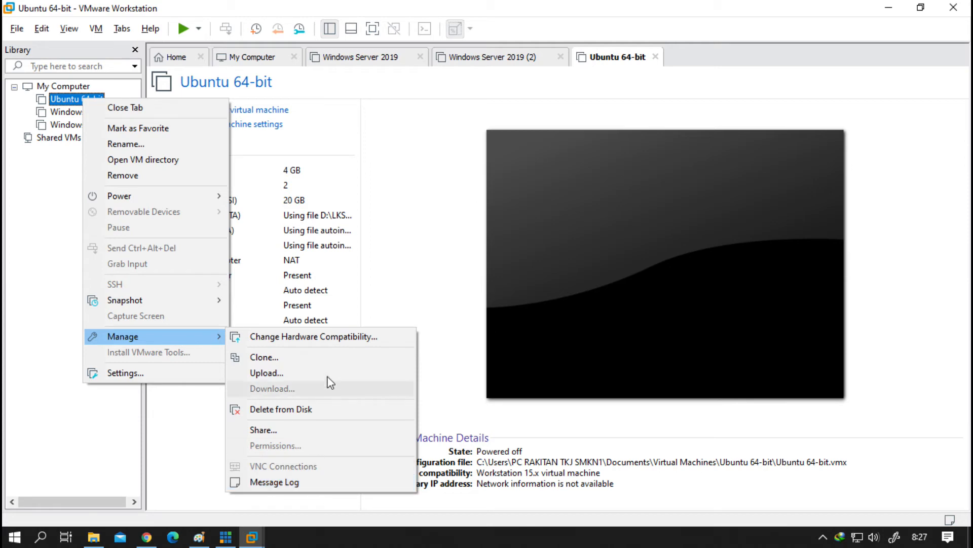
mouse_move(157, 303)
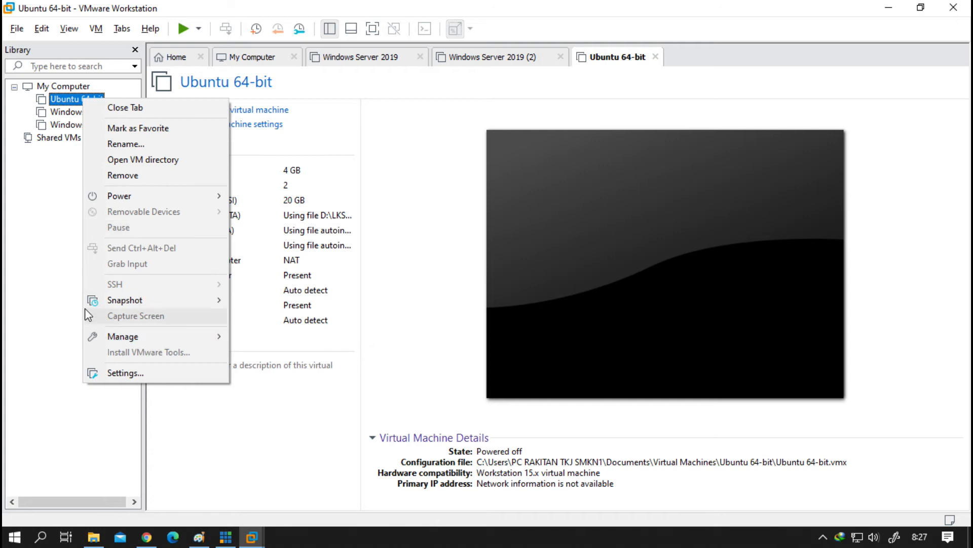
mouse_move(91, 305)
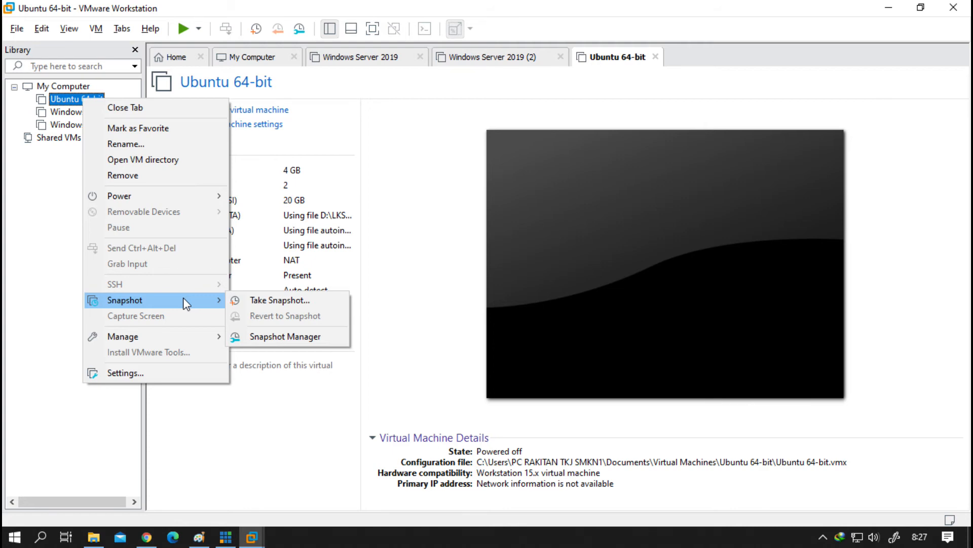
click(24, 203)
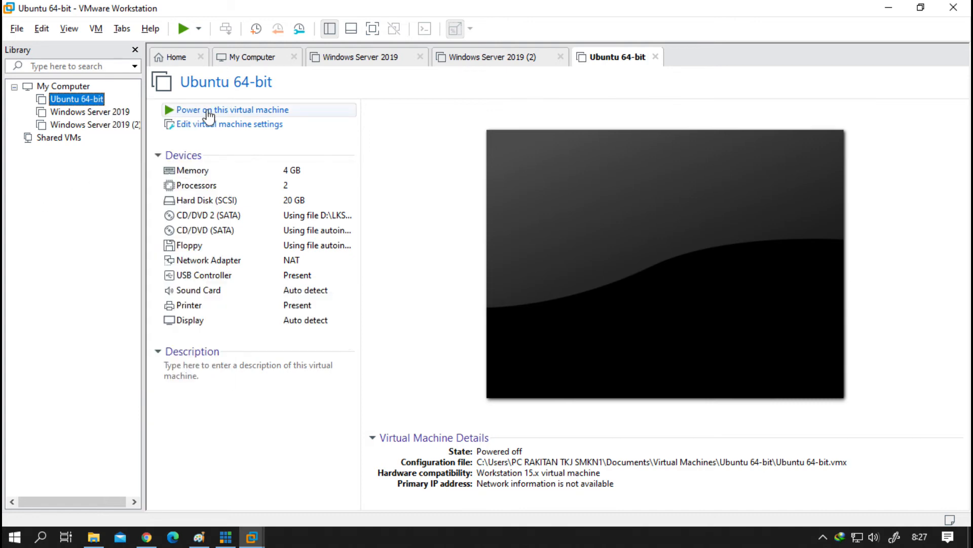
Step: Power on Ubuntu 64-bit, release input with Ctrl+Alt, and go back to the Home page
right_click(81, 100)
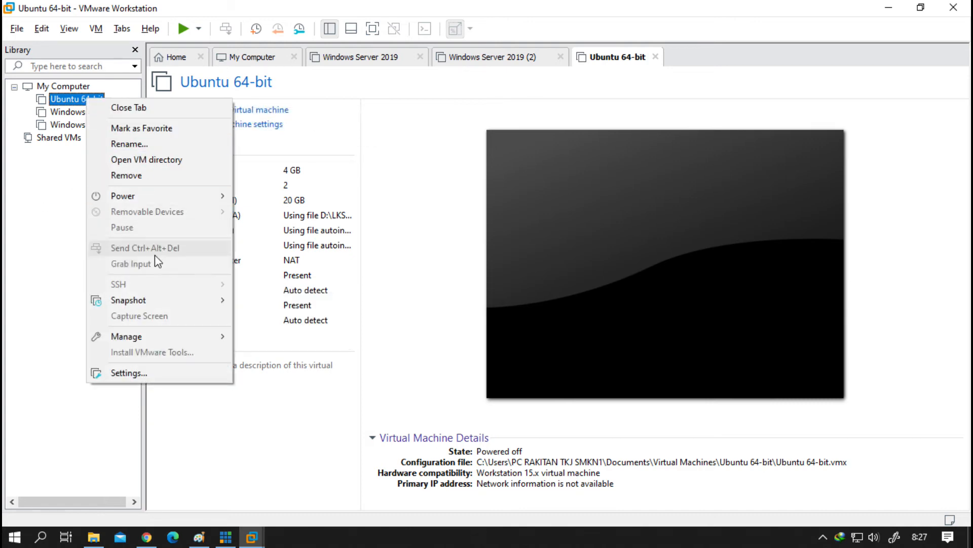
click(13, 232)
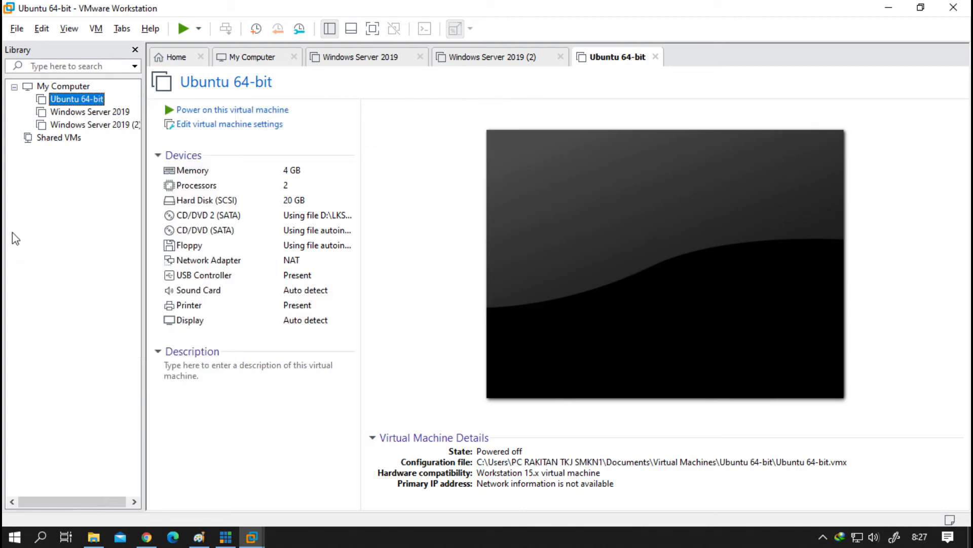
click(271, 112)
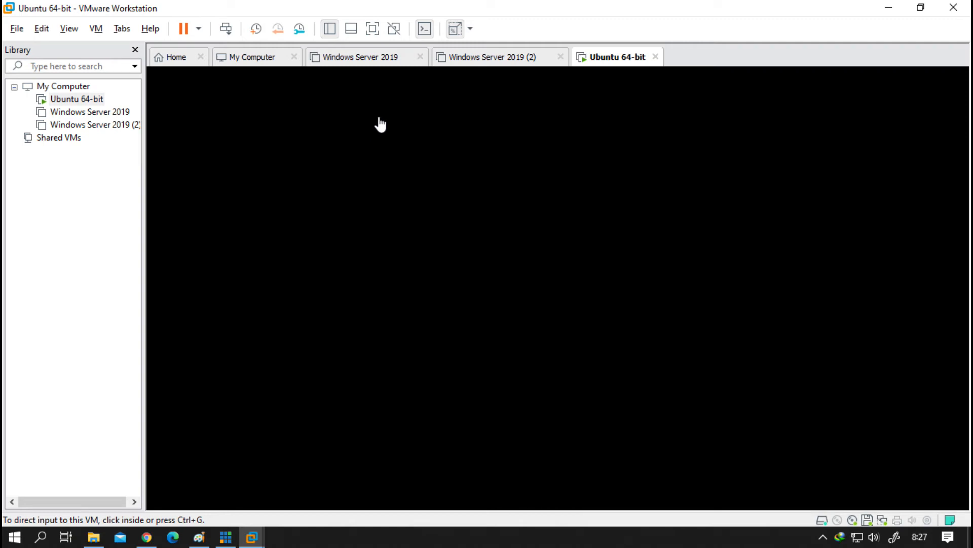
click(575, 242)
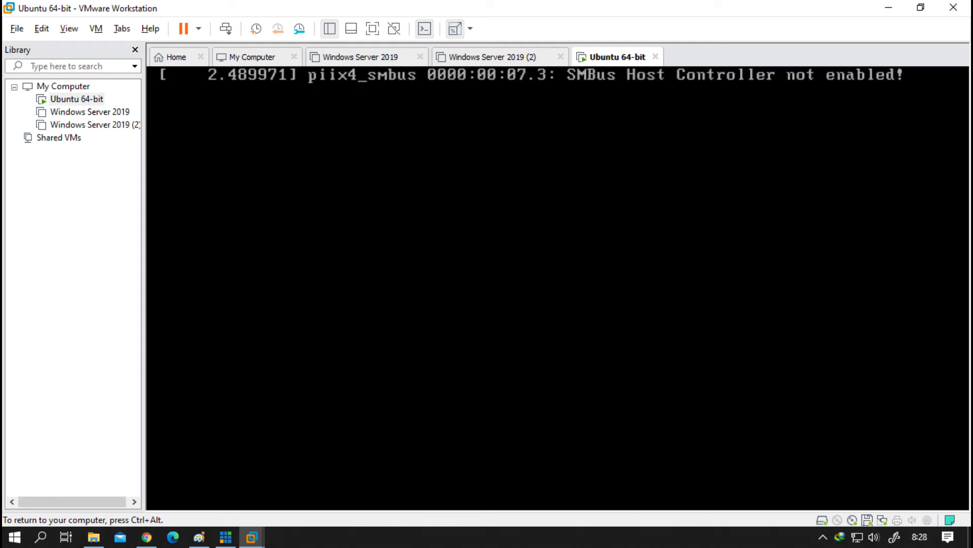
key(ctrl+alt)
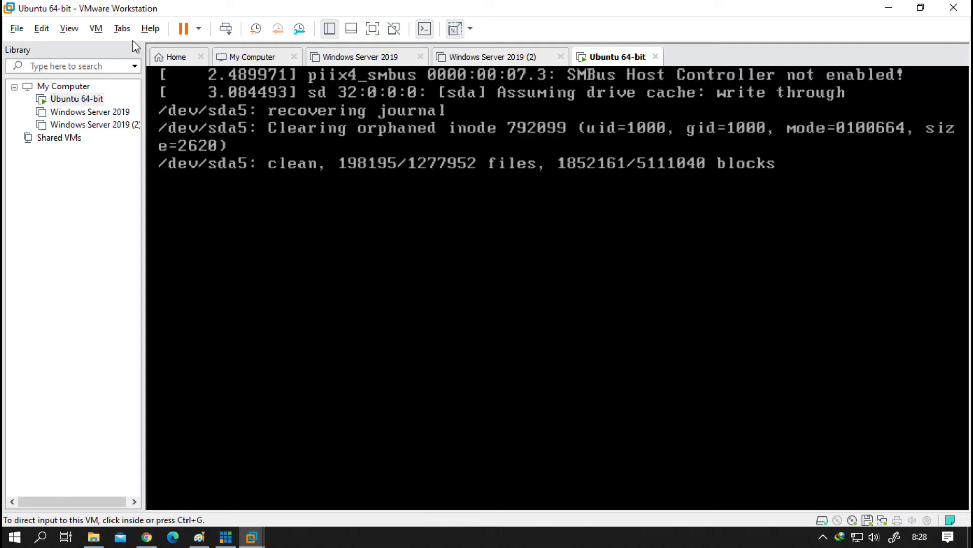
click(82, 87)
click(179, 56)
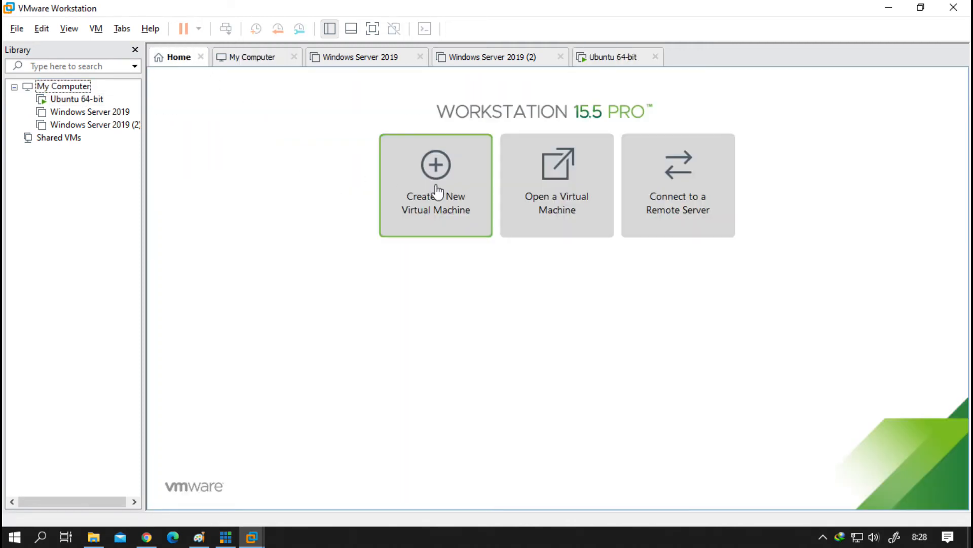
Step: Start a typical new virtual machine and choose to install the operating system later
click(459, 209)
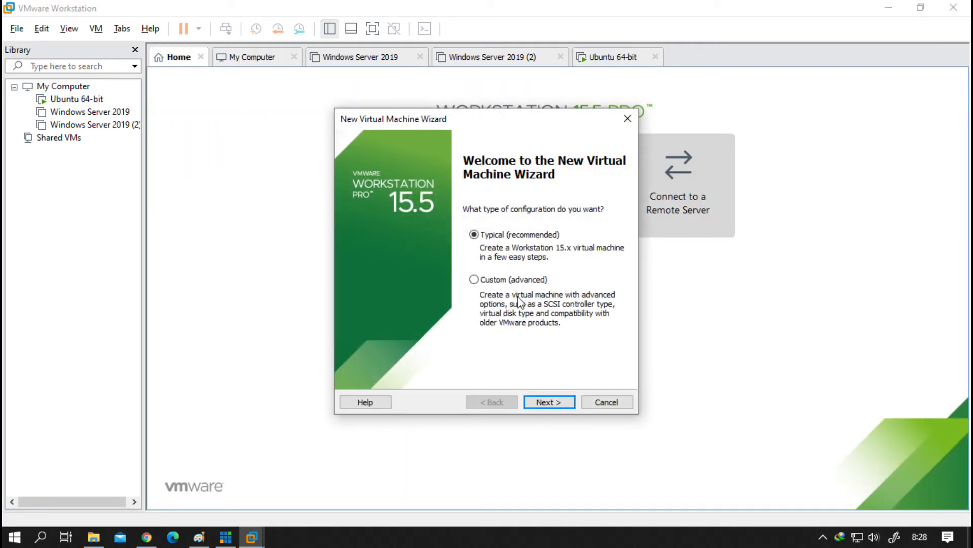
click(553, 401)
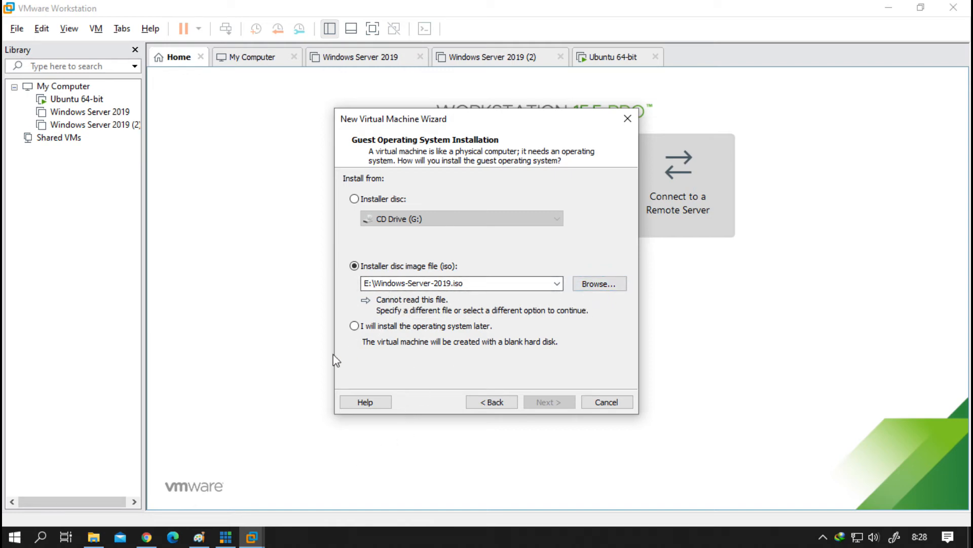
click(522, 282)
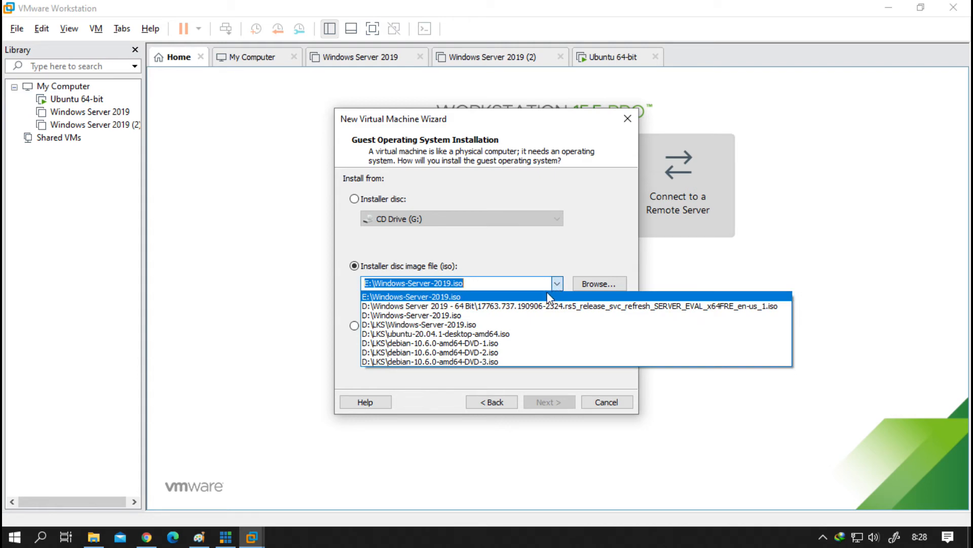
click(533, 296)
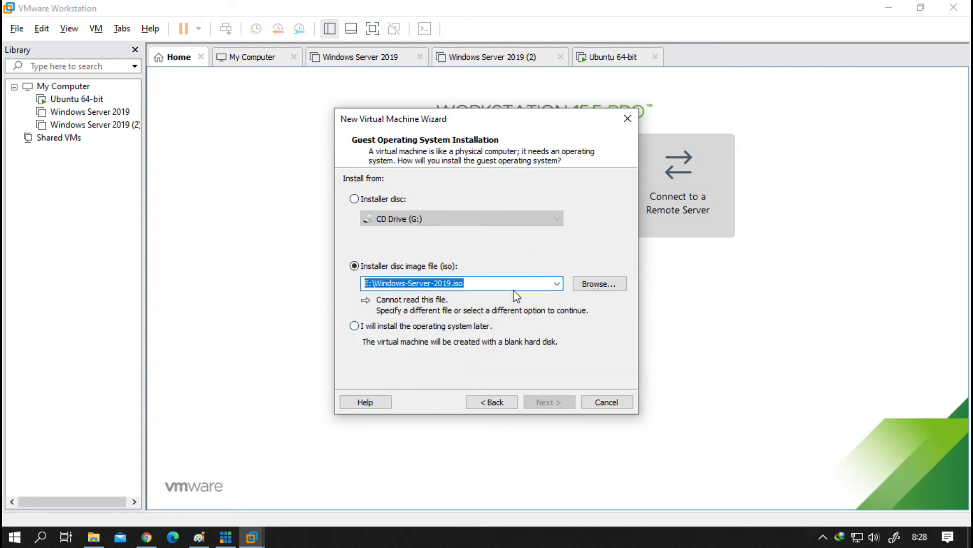
click(561, 286)
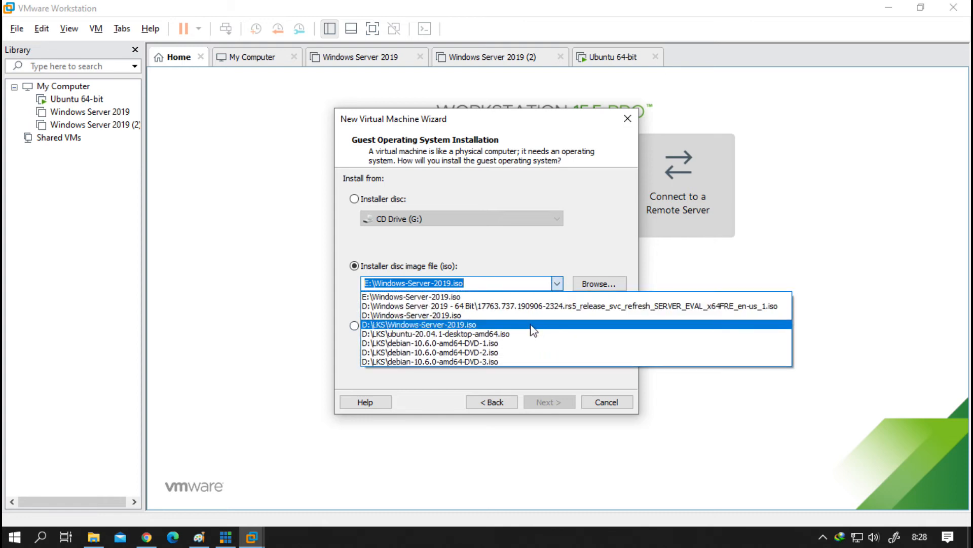
click(533, 343)
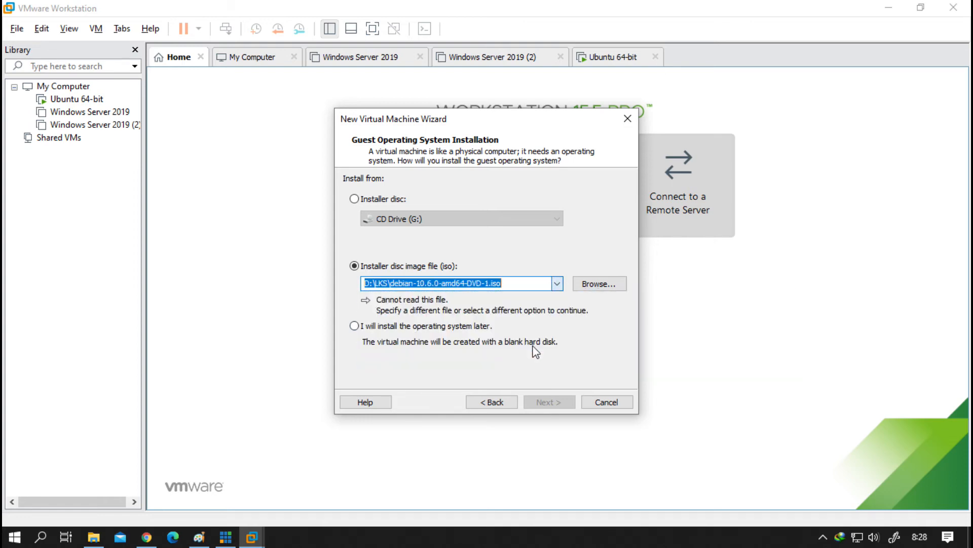
click(436, 329)
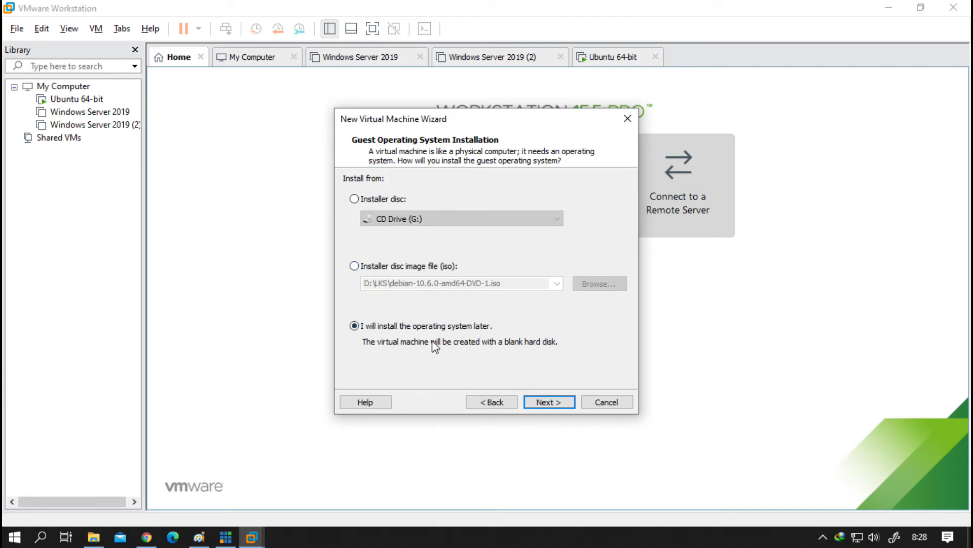
click(558, 402)
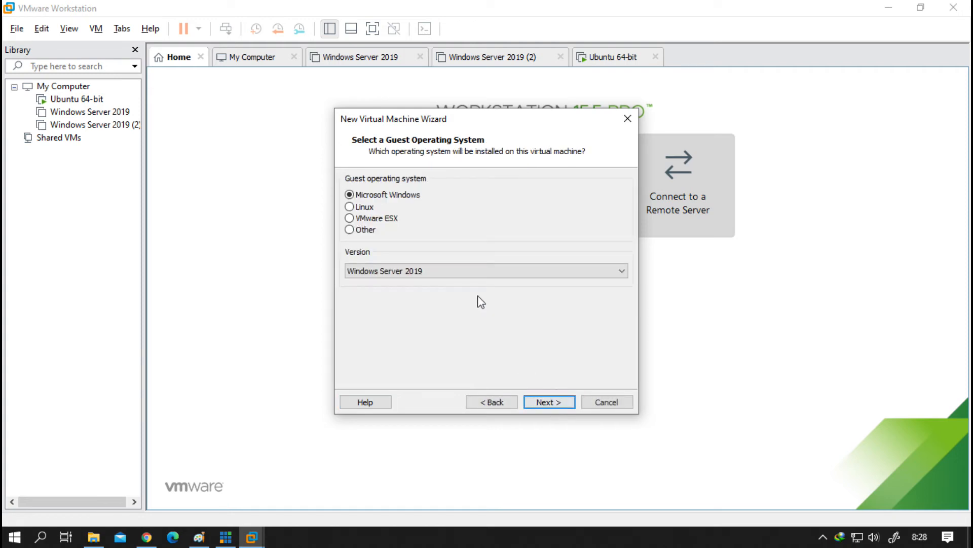
Step: Set the guest operating system to Linux, version Ubuntu 64-bit
click(374, 207)
click(426, 272)
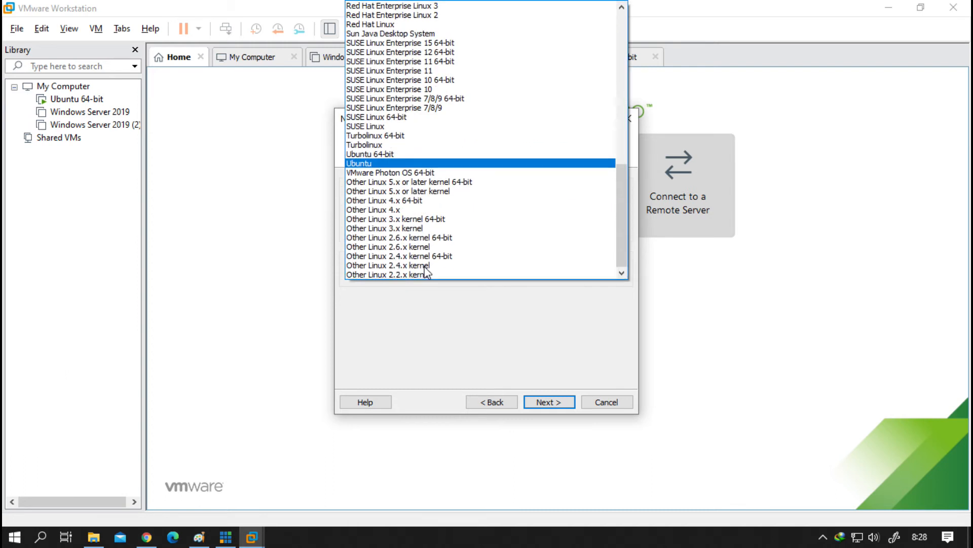
click(413, 154)
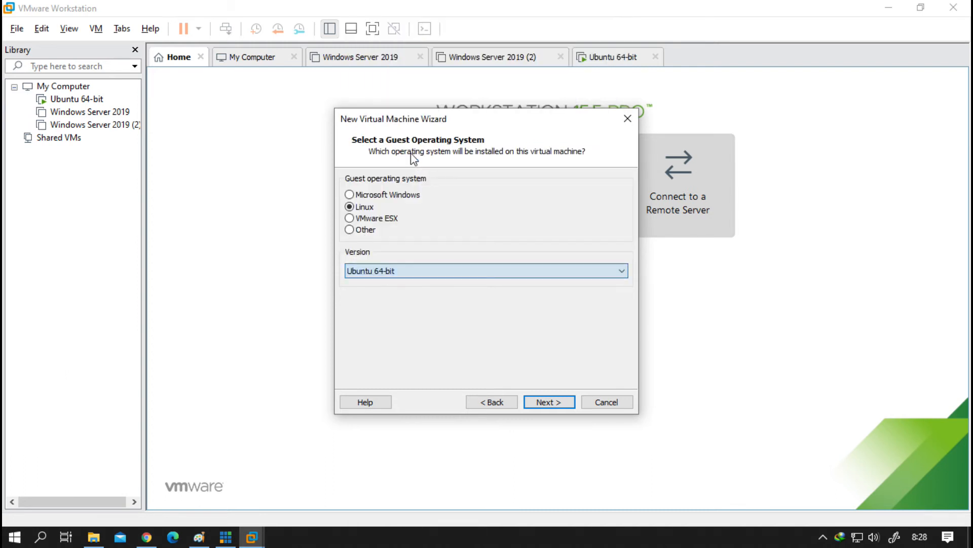
click(550, 401)
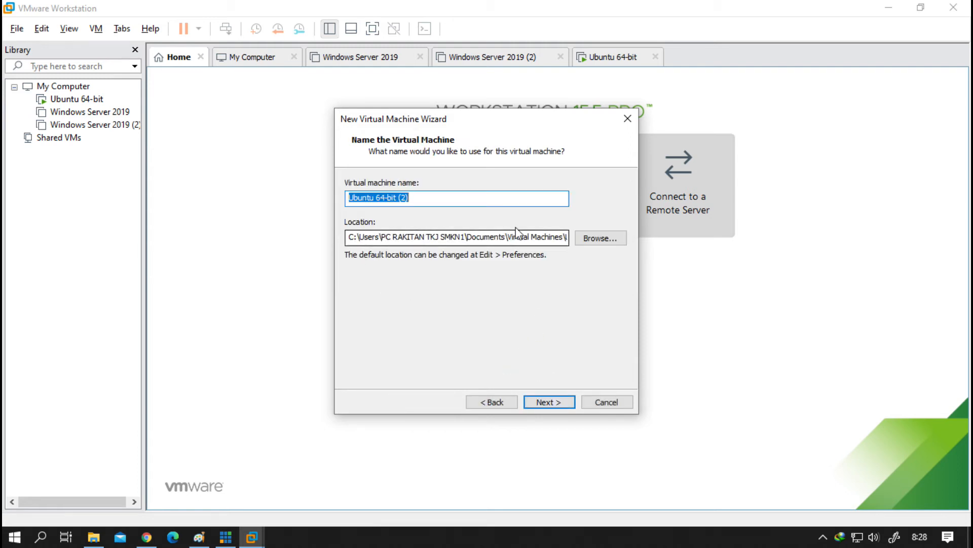
Step: Keep the name Ubuntu 64-bit (2) and the 20 GB split disk, reaching hardware customization
drag(364, 236, 395, 235)
drag(410, 198, 320, 195)
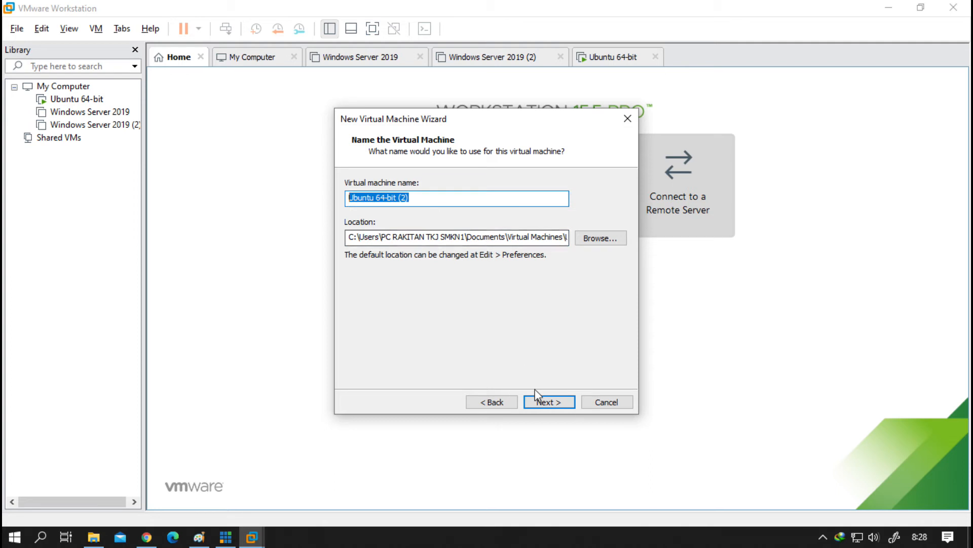
click(556, 403)
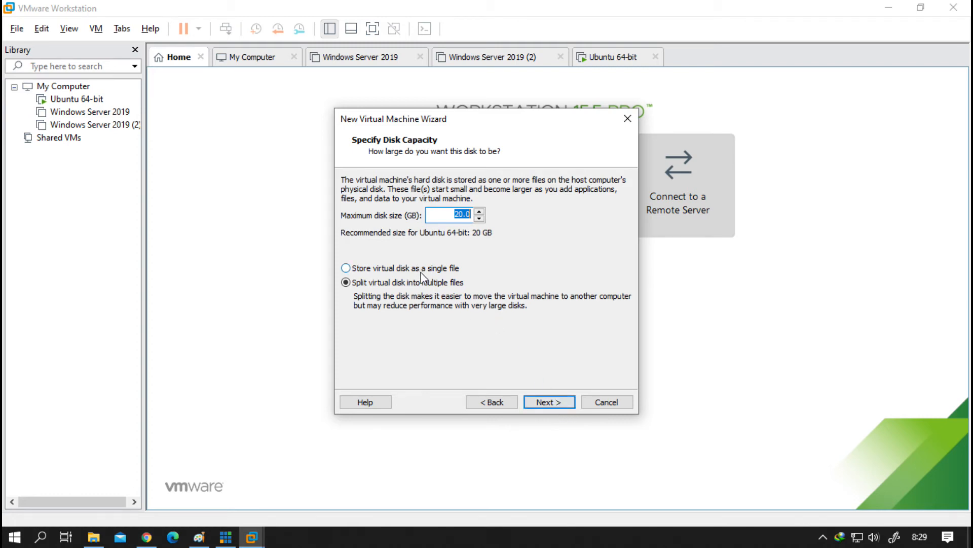
click(547, 402)
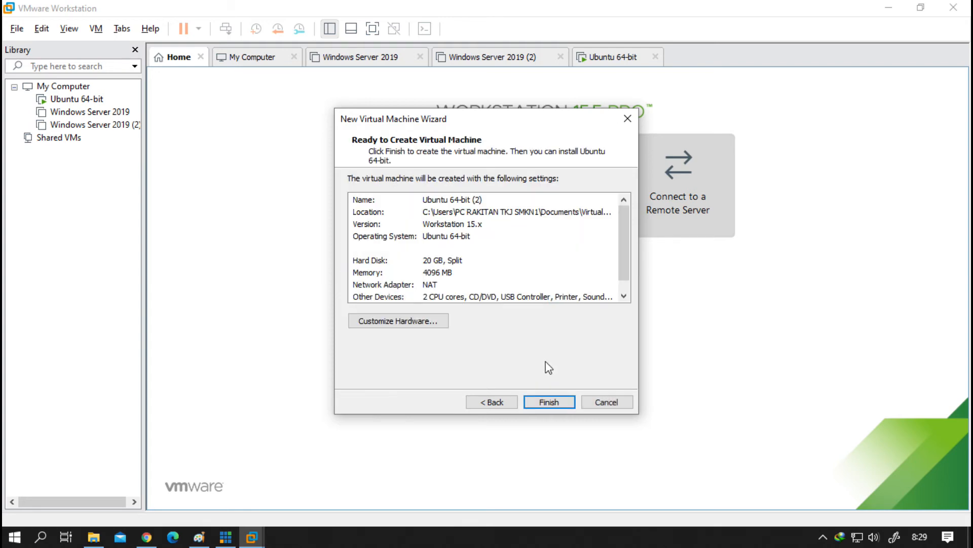
scroll(513, 276, down, 1)
scroll(502, 261, up, 1)
click(414, 323)
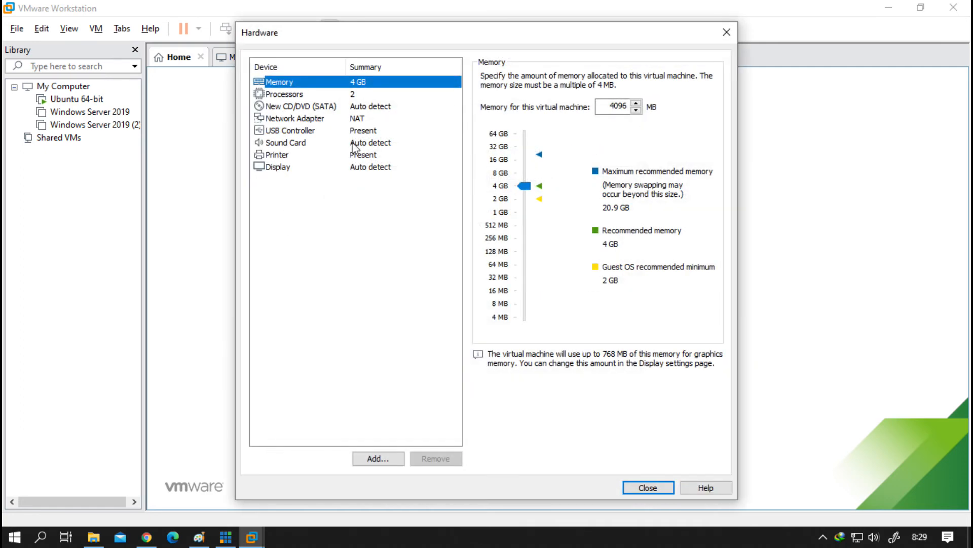
click(359, 122)
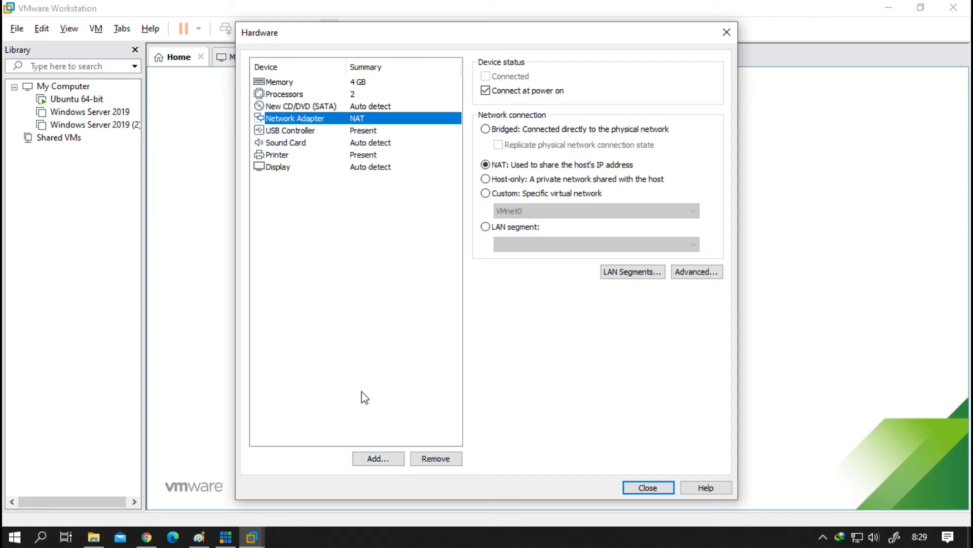
click(375, 458)
click(557, 395)
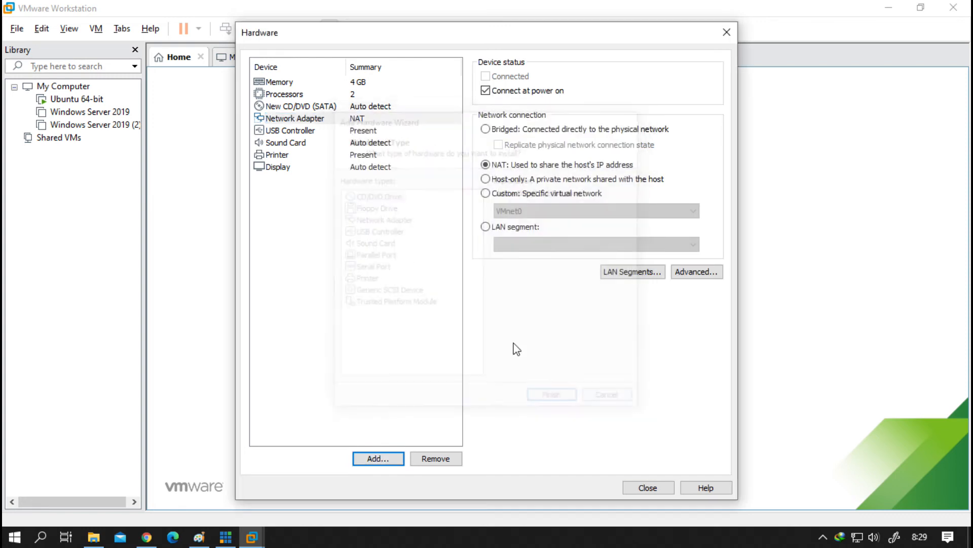
click(384, 460)
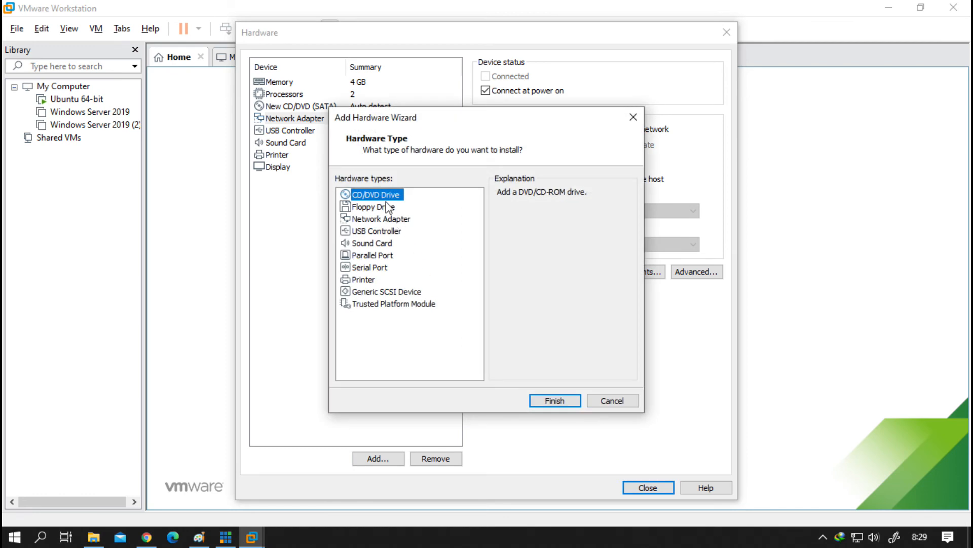
click(369, 208)
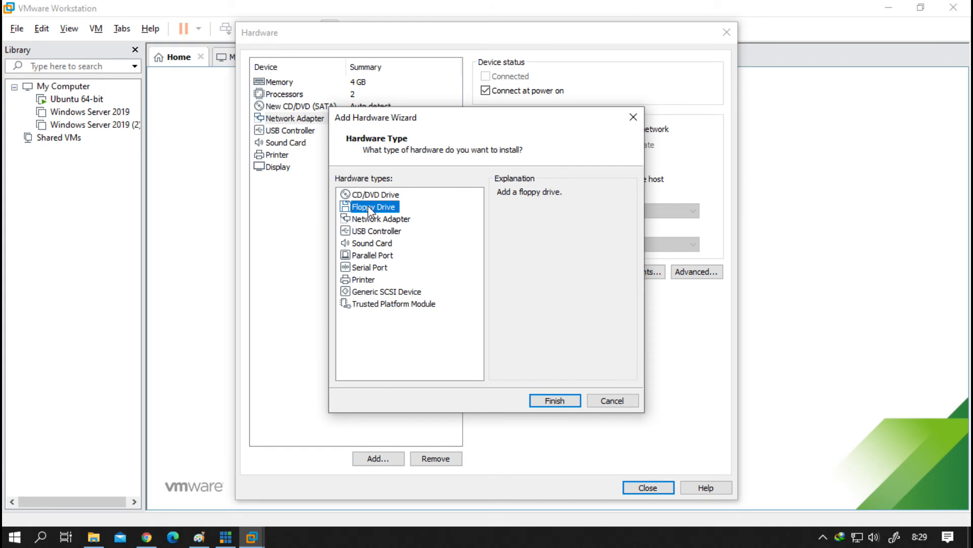
click(381, 221)
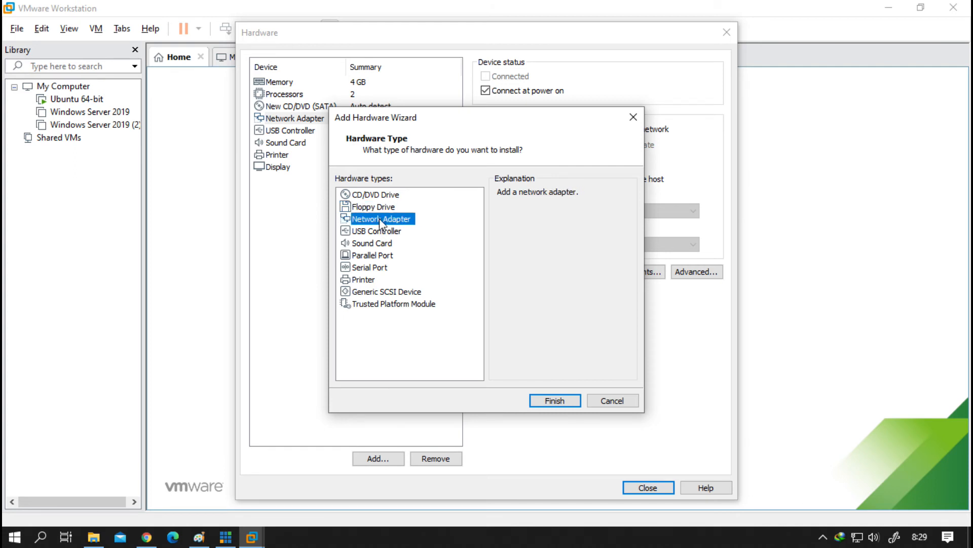
click(382, 231)
click(383, 245)
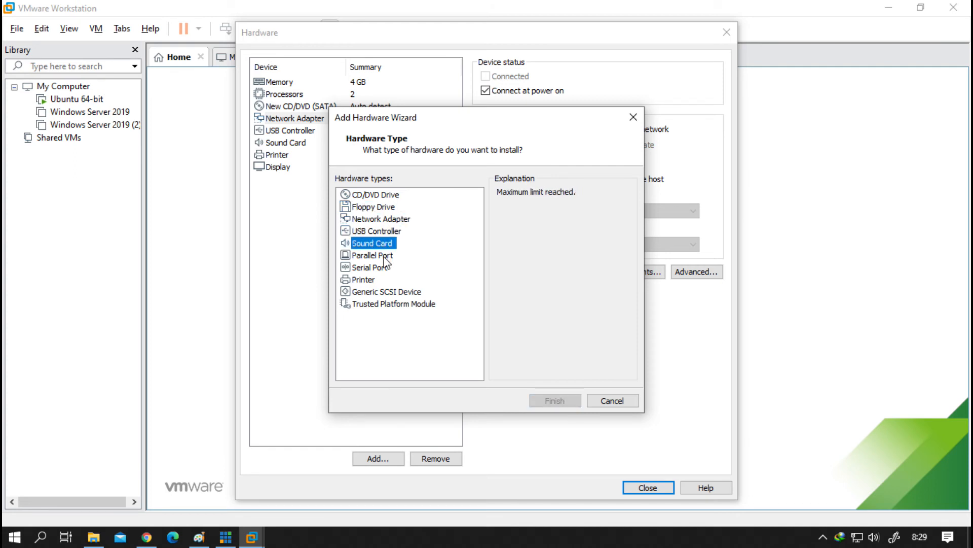
click(384, 256)
click(386, 268)
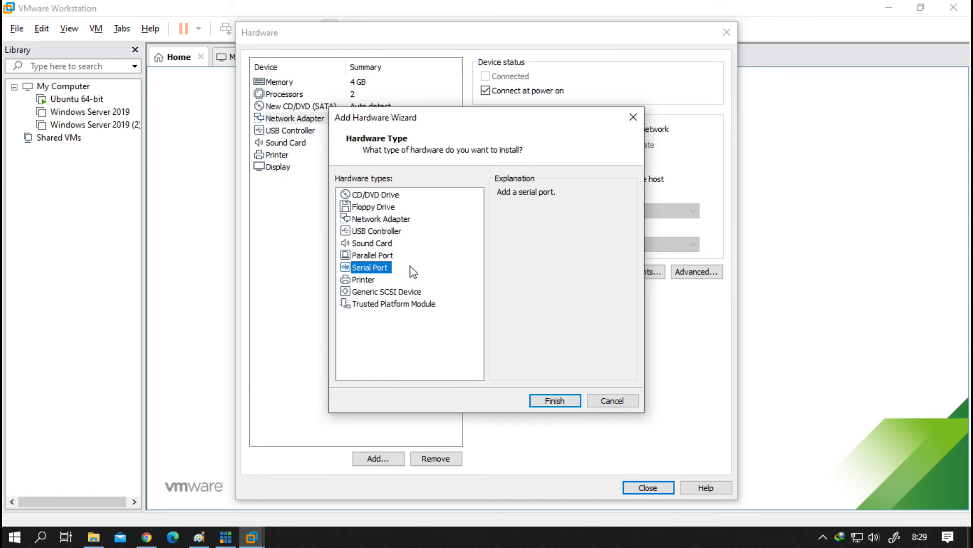
click(372, 280)
click(381, 304)
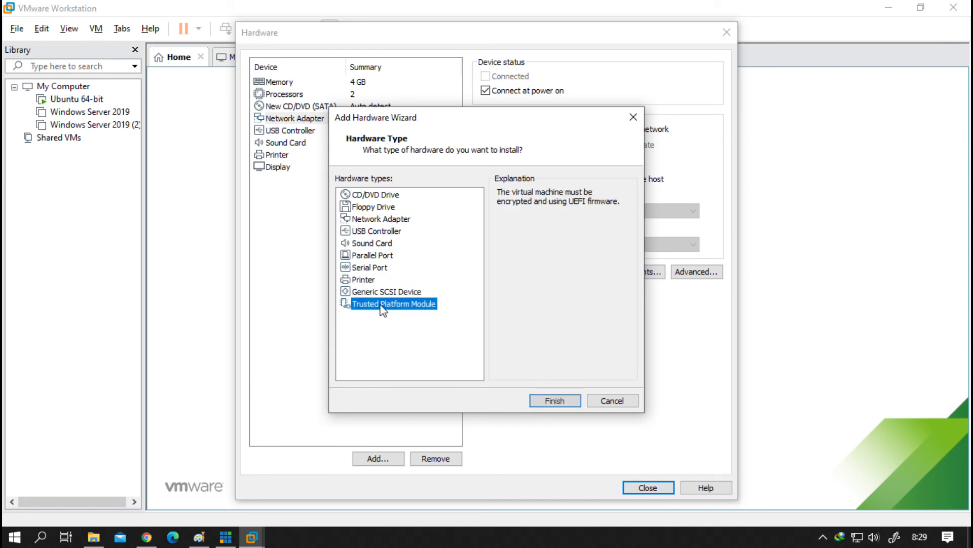
click(377, 292)
click(375, 280)
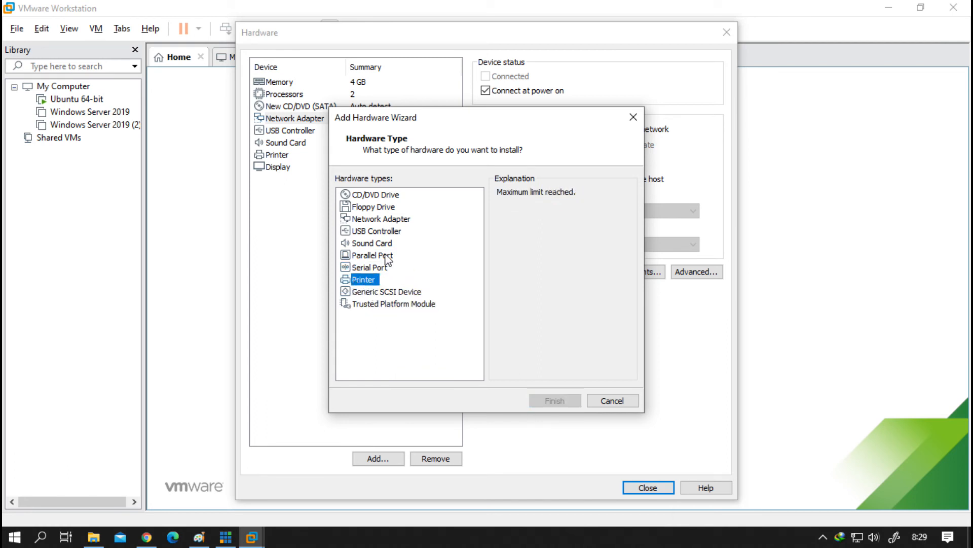
click(403, 221)
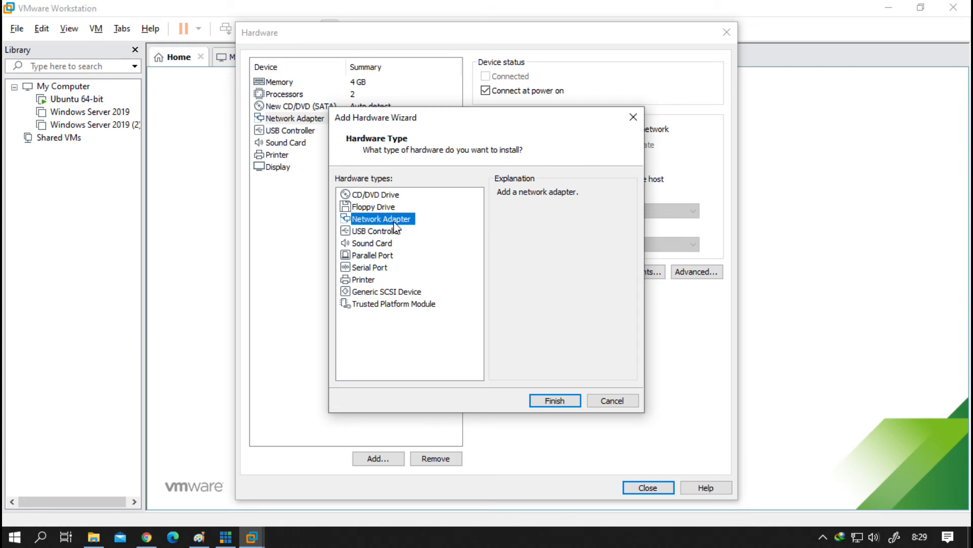
click(604, 398)
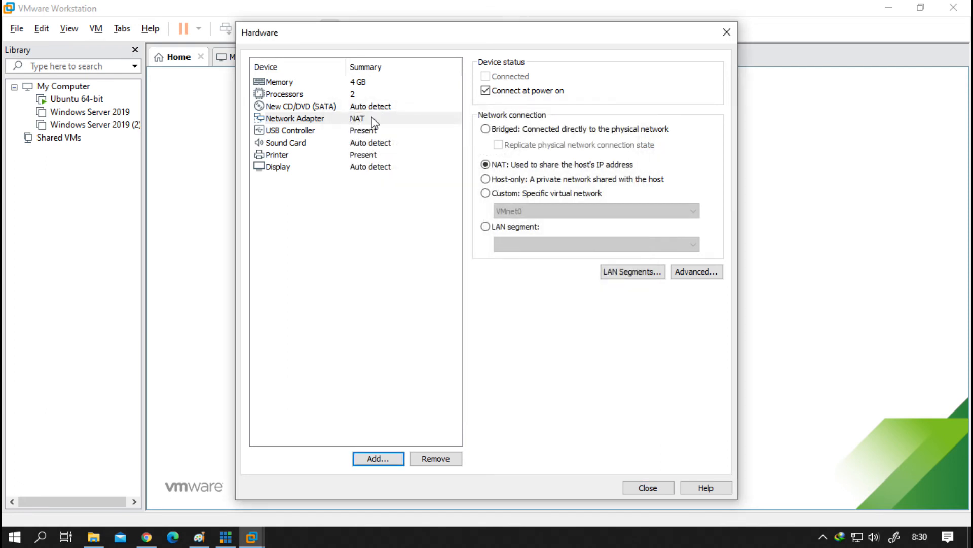
click(319, 121)
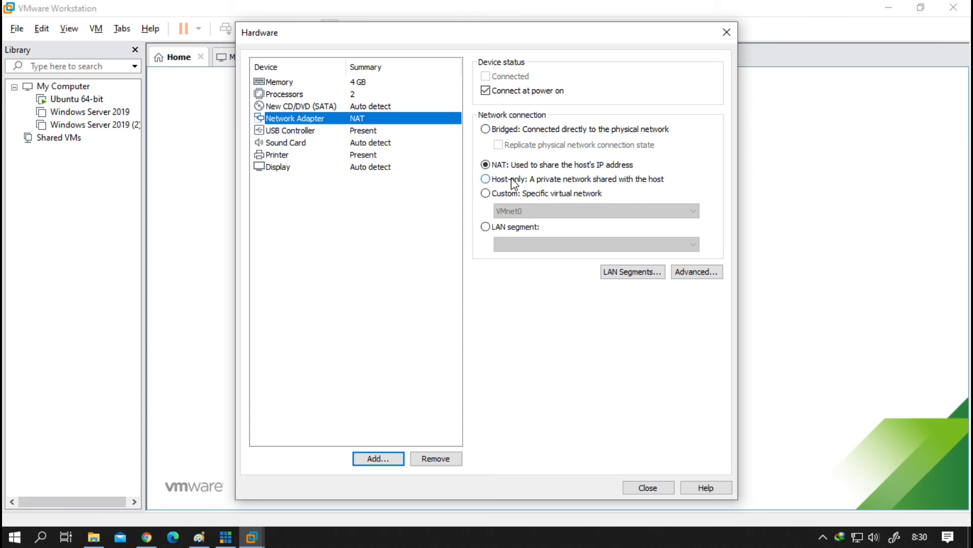
click(648, 488)
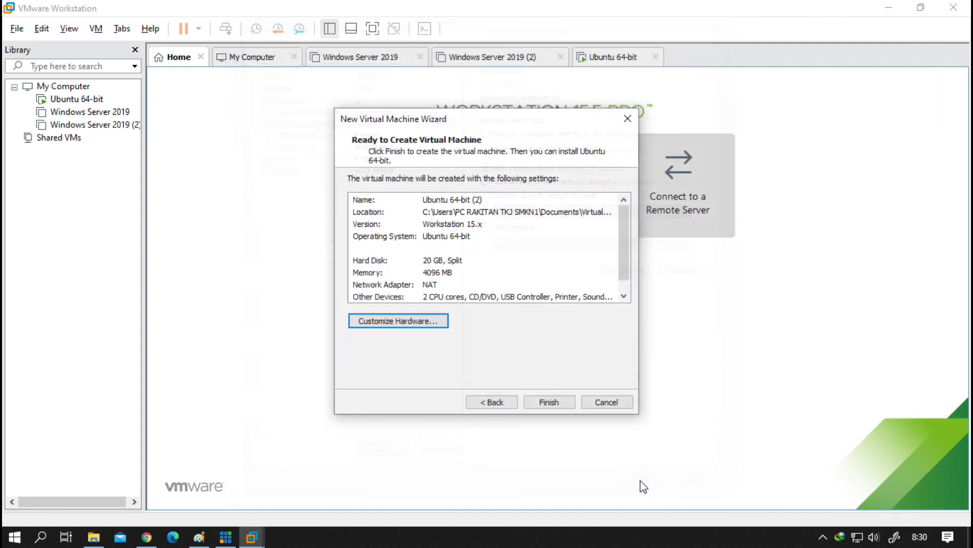
Step: Finish creating Ubuntu 64-bit (2), run it once, then power it off and close its tab
click(544, 404)
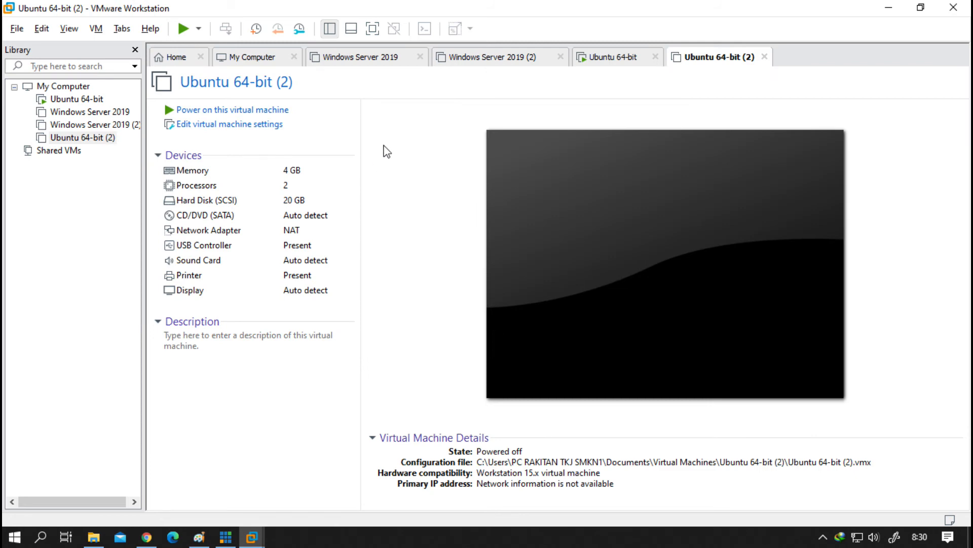
click(261, 113)
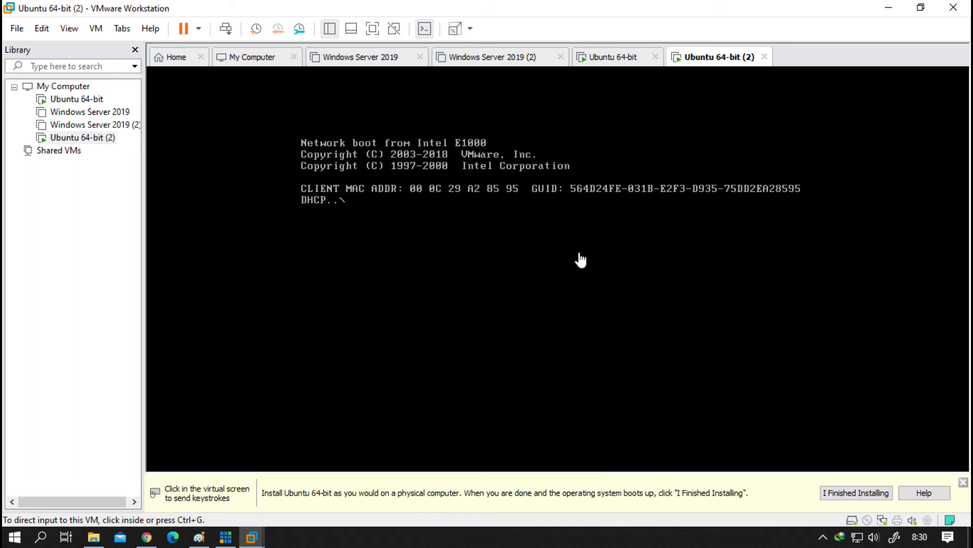
click(563, 244)
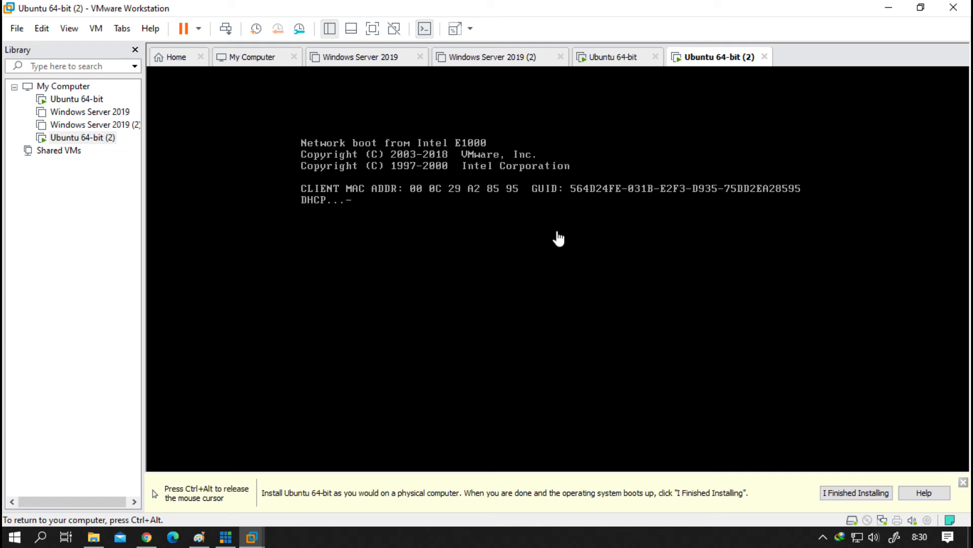
key(ctrl+alt)
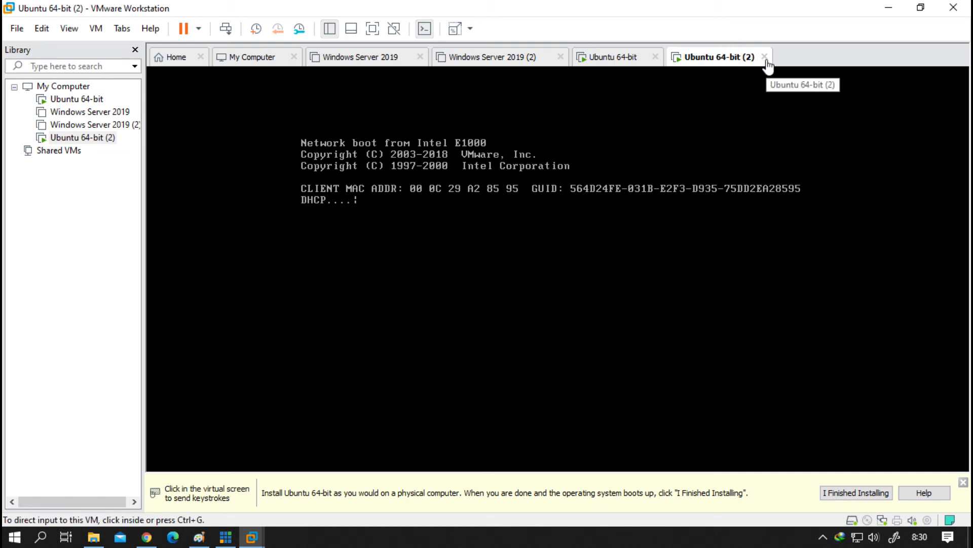
click(765, 57)
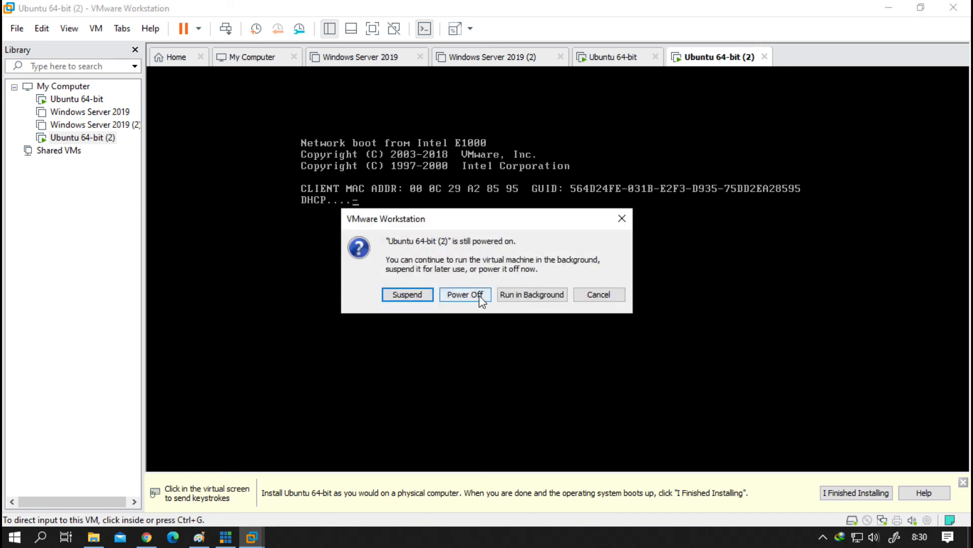
click(465, 294)
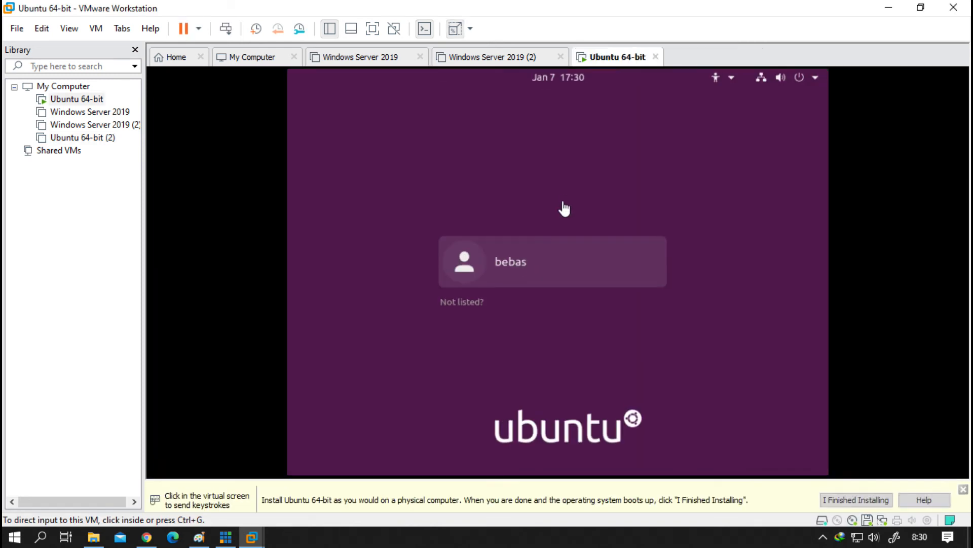
Step: Log in to the Ubuntu guest with the user's password and refocus the VM
click(529, 285)
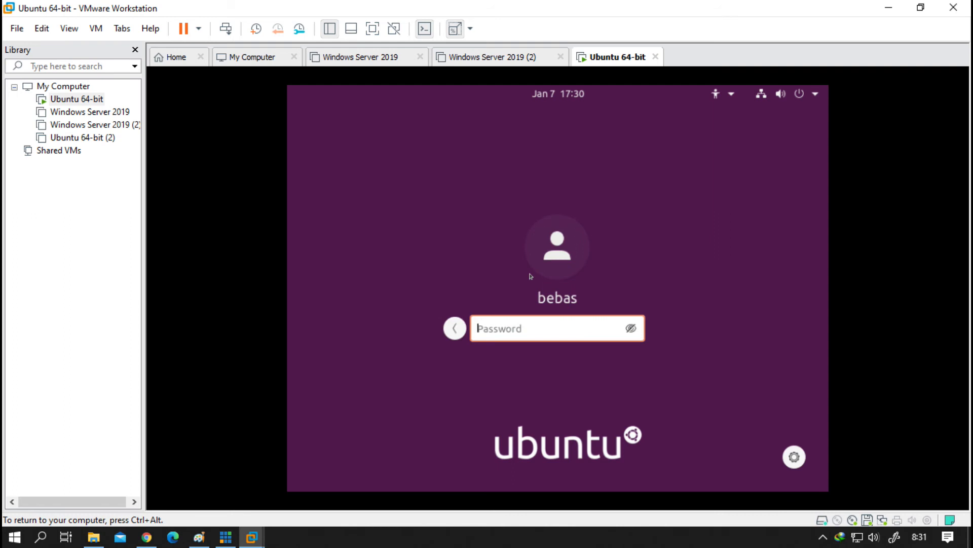
key(Return)
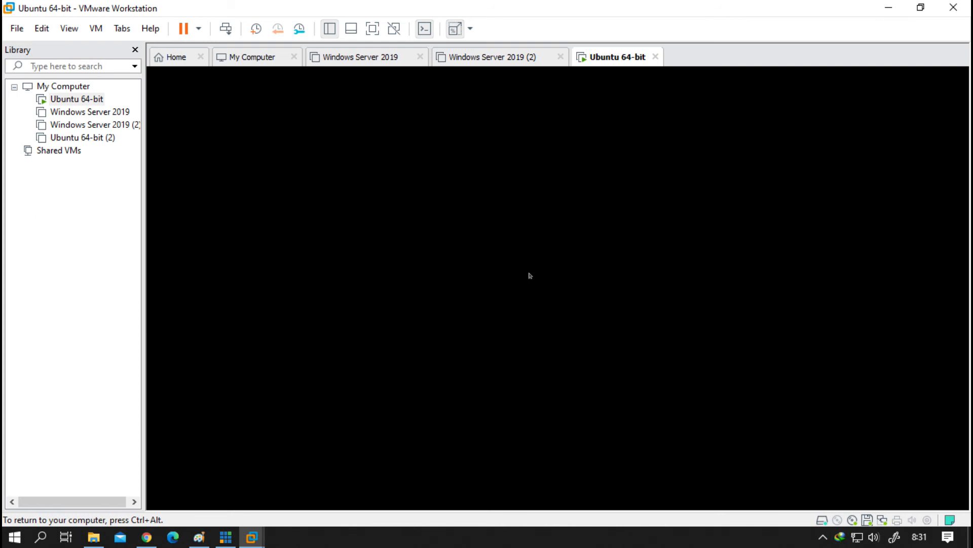
key(ctrl+alt)
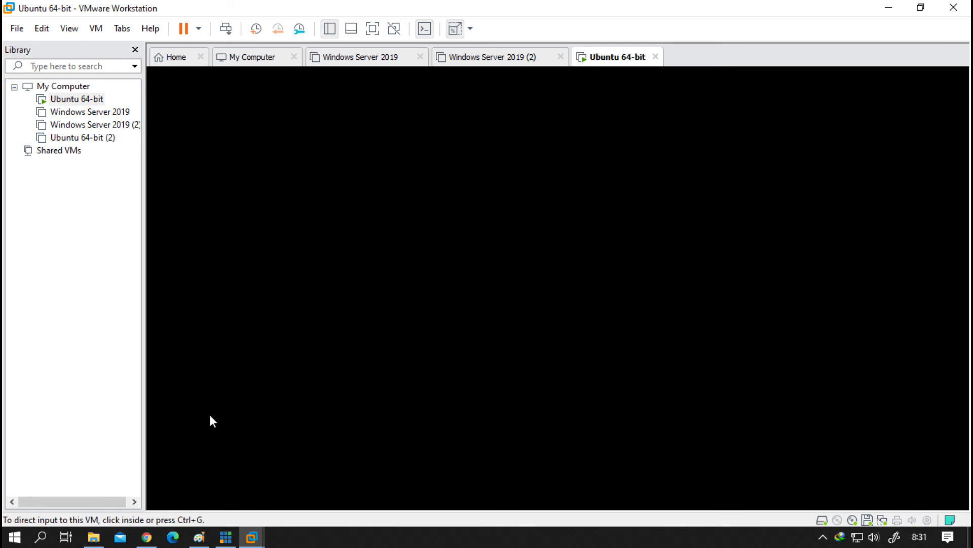
click(226, 540)
click(226, 541)
click(518, 211)
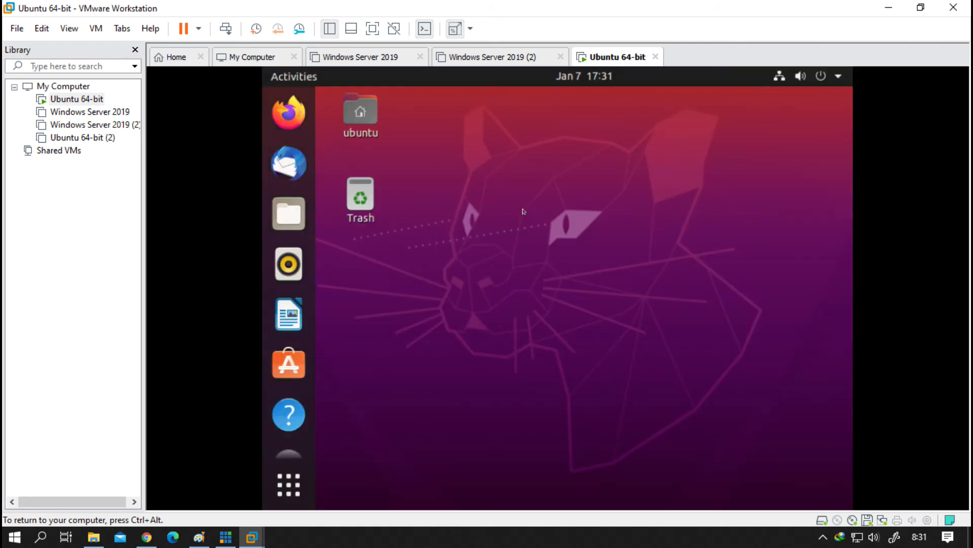
Step: Open Files at Home, try its context menu, then bring up the Ubuntu machine's menu
double_click(360, 113)
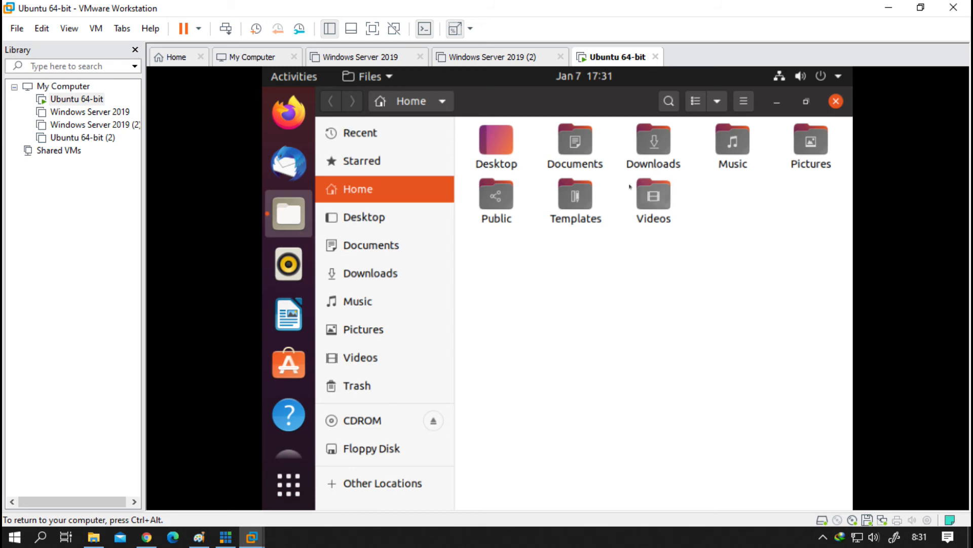
right_click(603, 318)
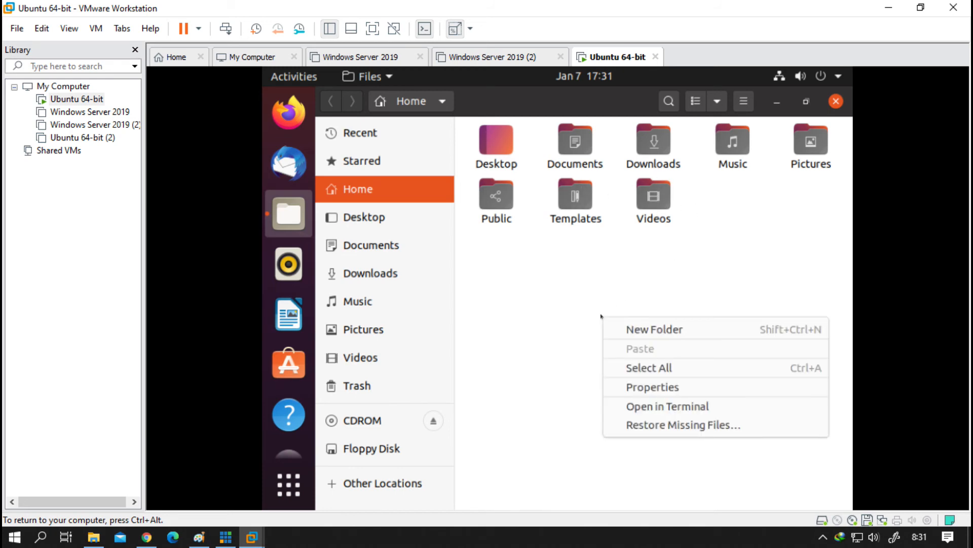
click(610, 282)
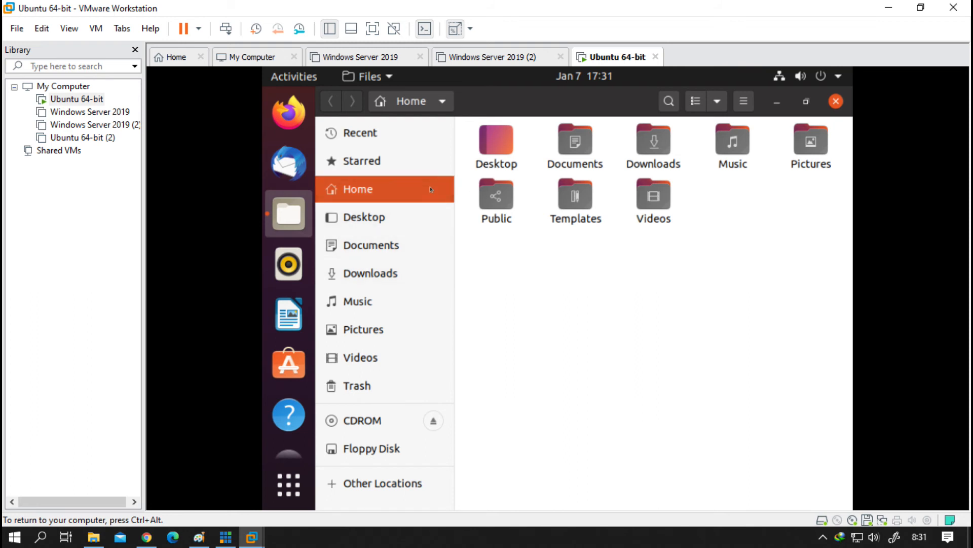
right_click(563, 284)
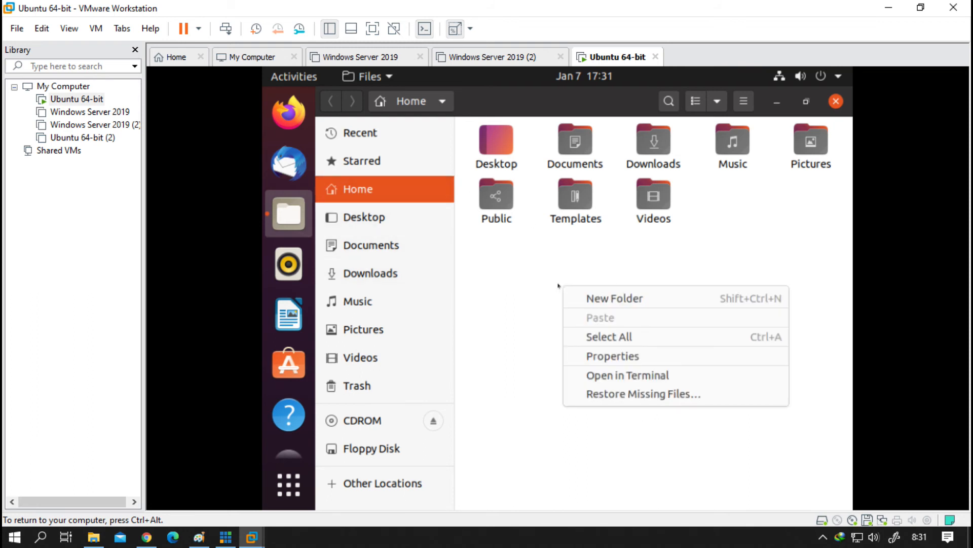
click(500, 265)
right_click(85, 101)
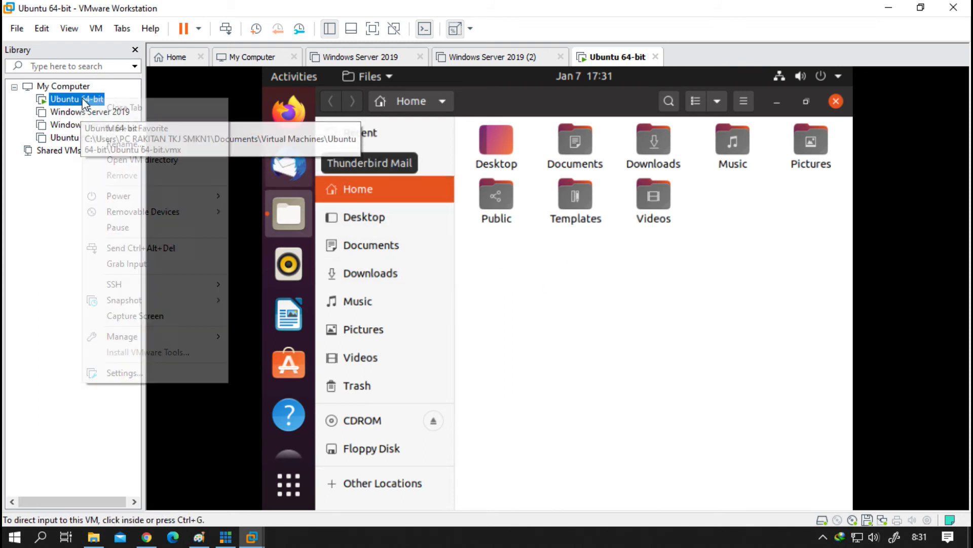
Step: Take a snapshot named 'checkpoint', replacing the first-typed name 'Titik Awal'
mouse_move(220, 304)
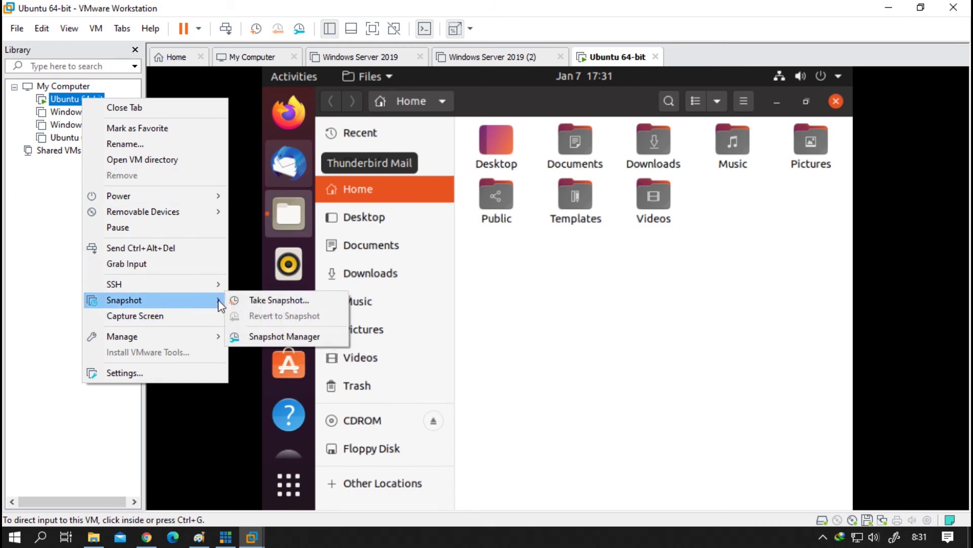
click(261, 300)
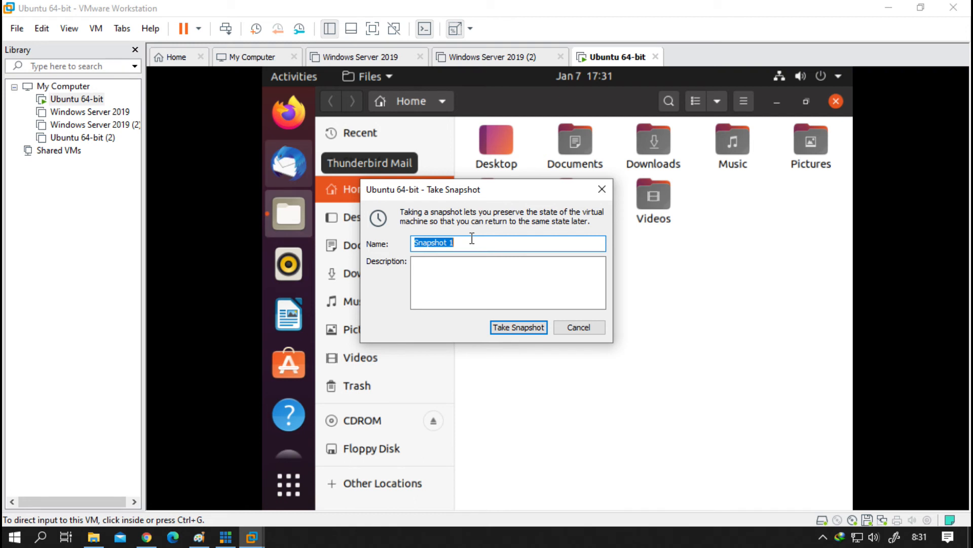
text(Titik Awal)
key(ctrl+a)
text(checkpoint)
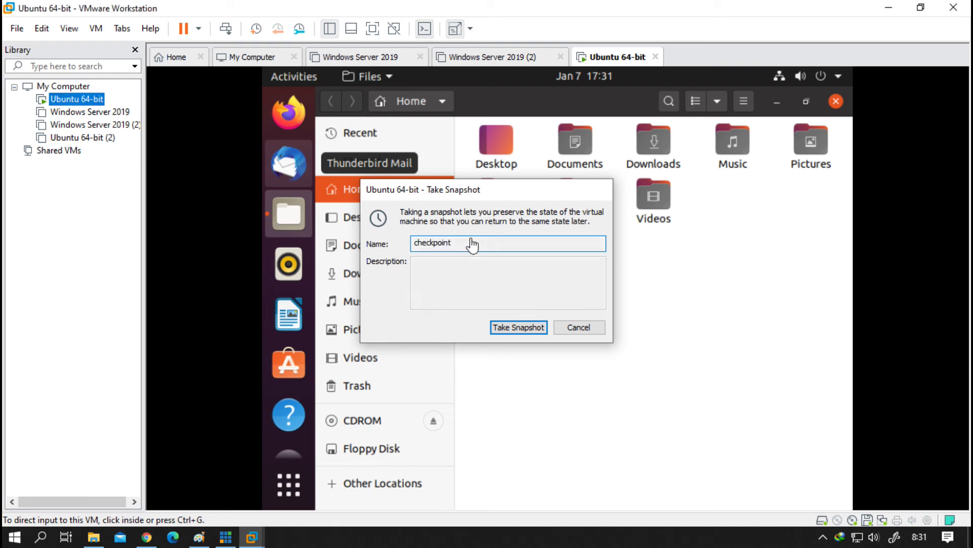
key(Return)
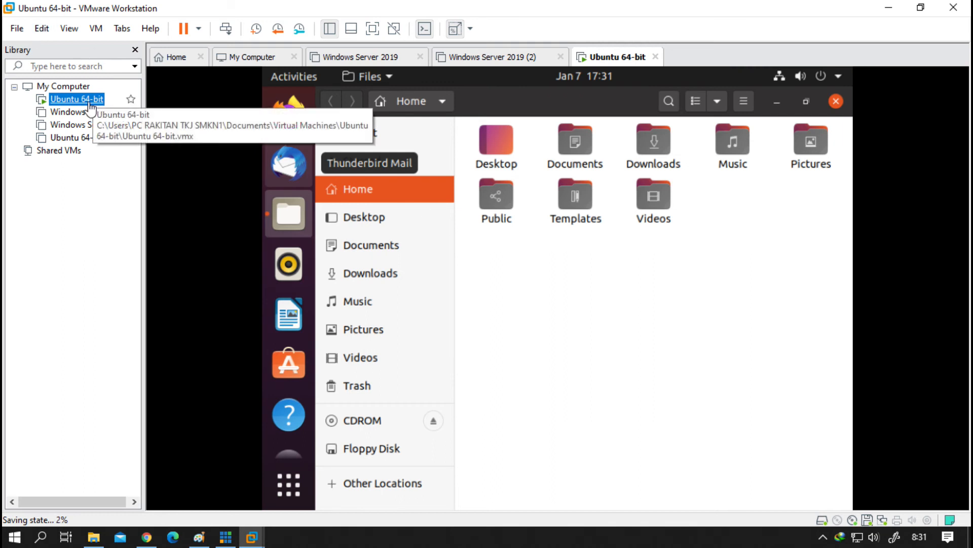
Step: Create a new folder named 'tester' in the Ubuntu guest's Home folder
right_click(89, 100)
mouse_move(173, 302)
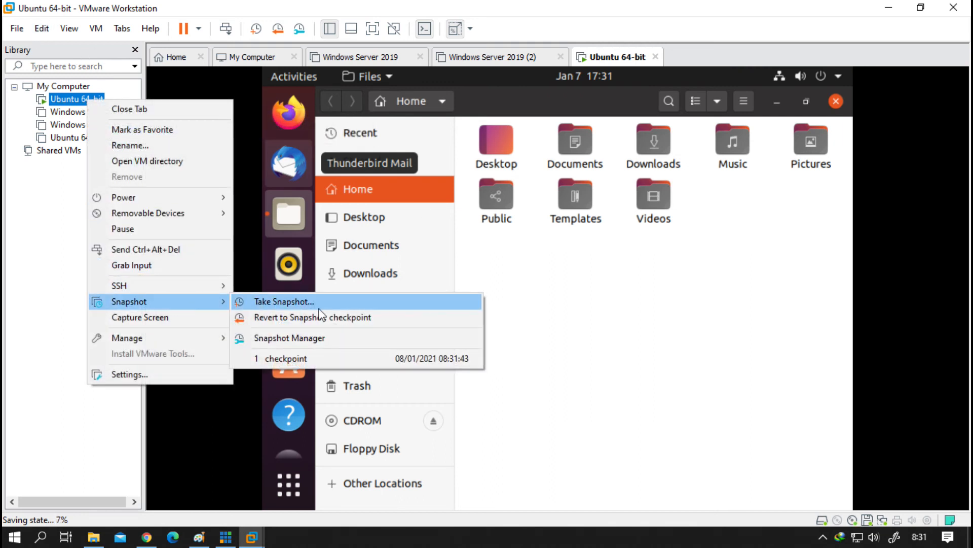
click(640, 330)
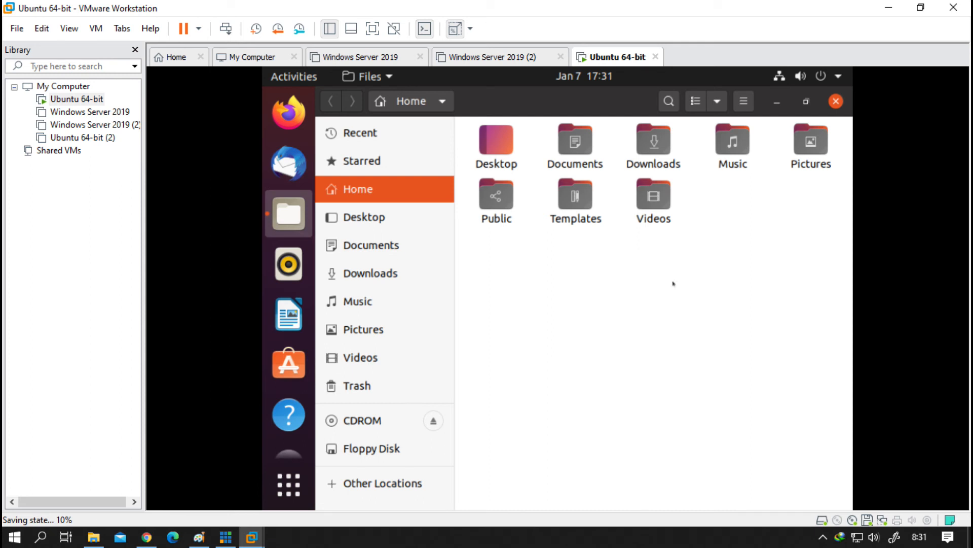
right_click(484, 256)
click(697, 264)
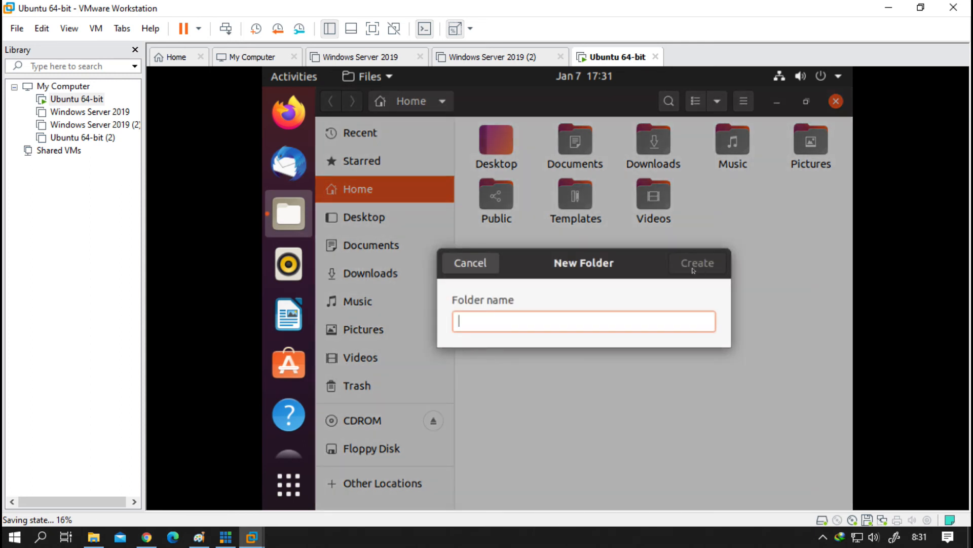
click(470, 262)
right_click(530, 269)
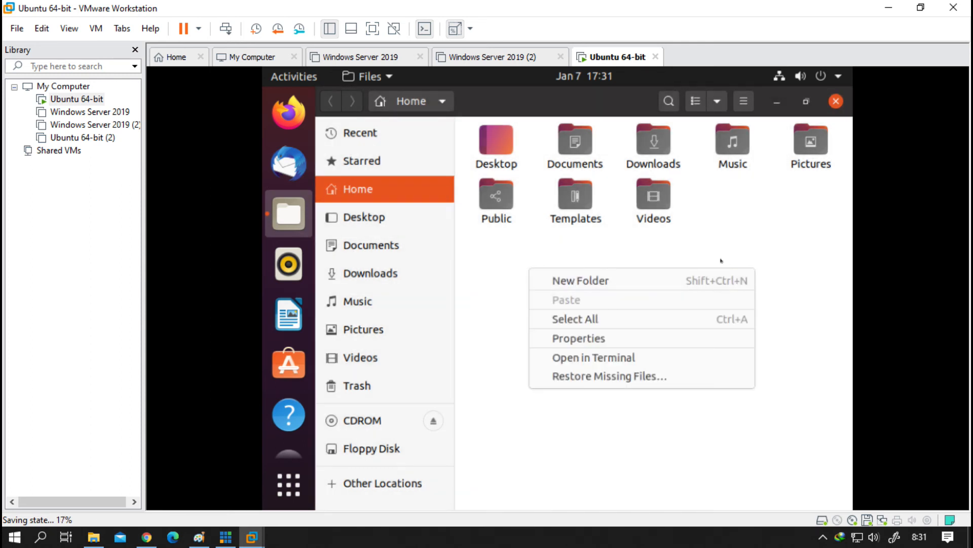
click(609, 280)
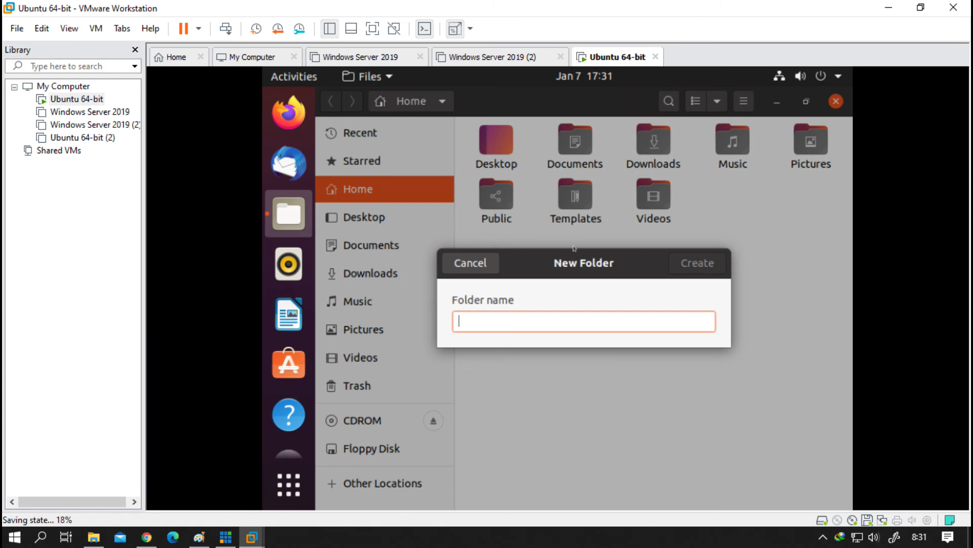
text(tester)
key(Return)
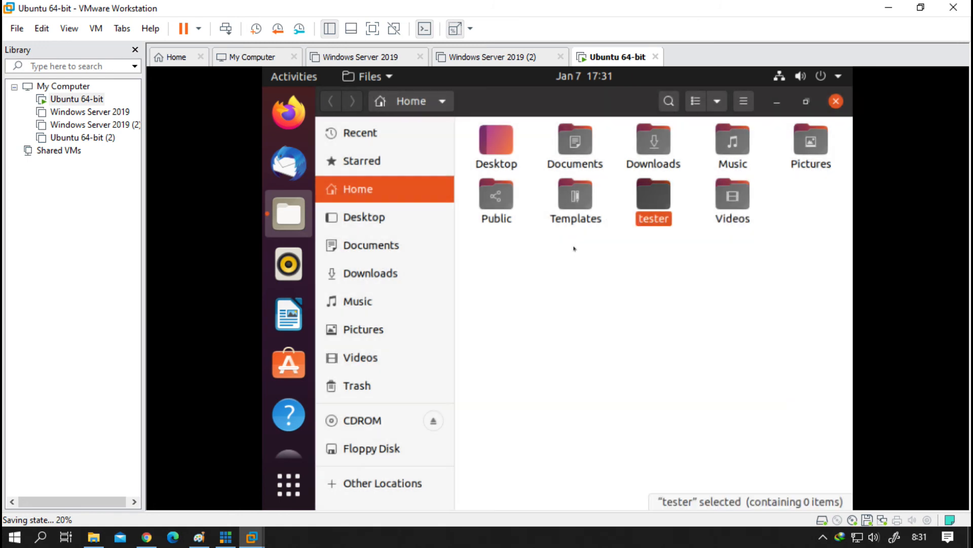
Step: Open the tester folder to confirm it is empty, then return to Home
click(619, 304)
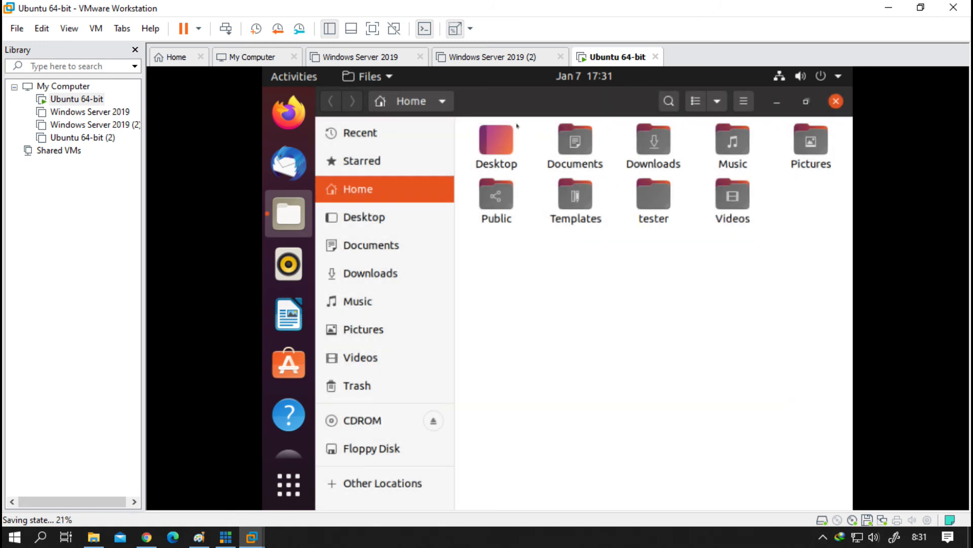
right_click(610, 55)
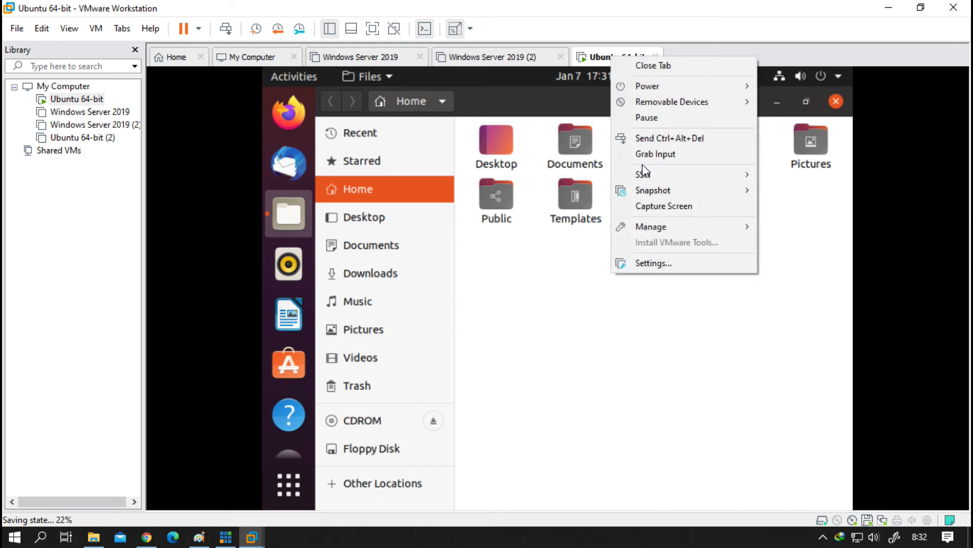
mouse_move(674, 190)
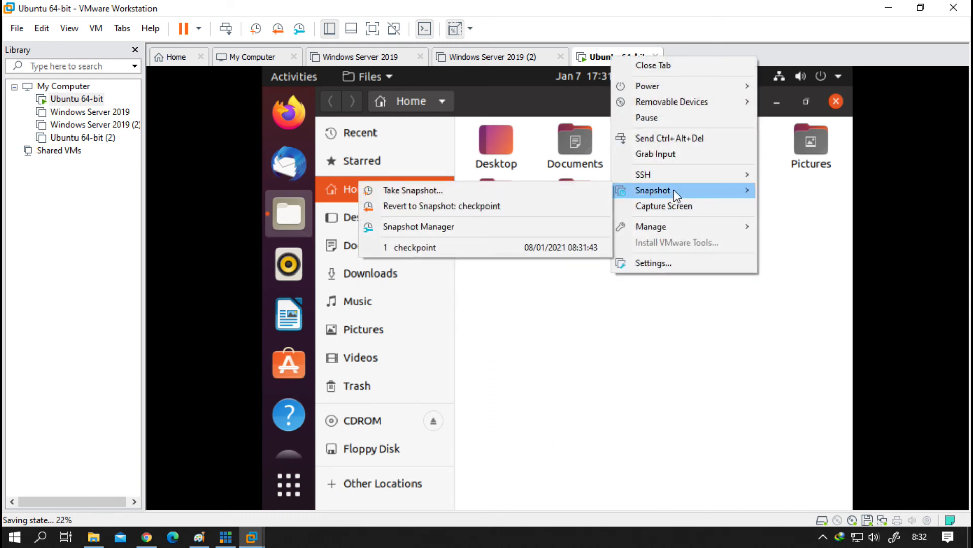
click(621, 326)
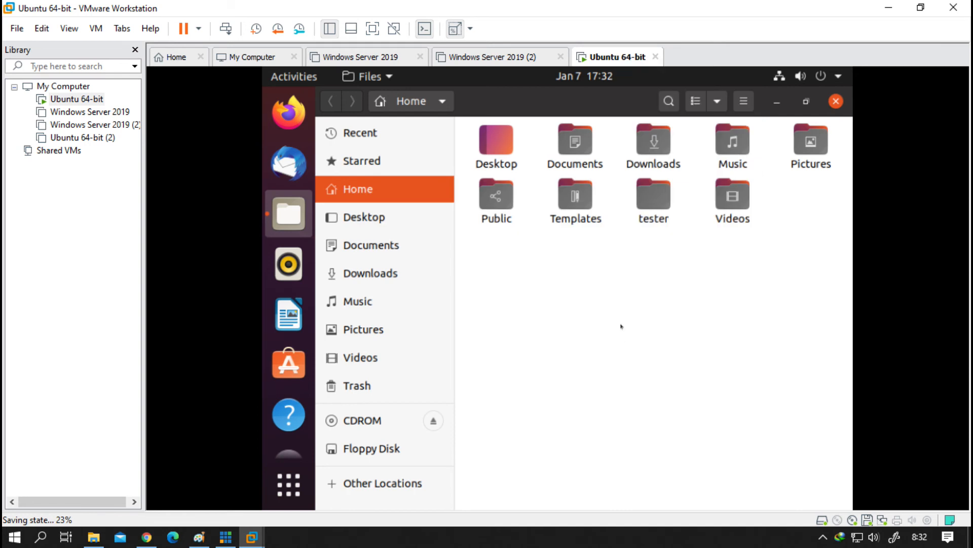
double_click(653, 195)
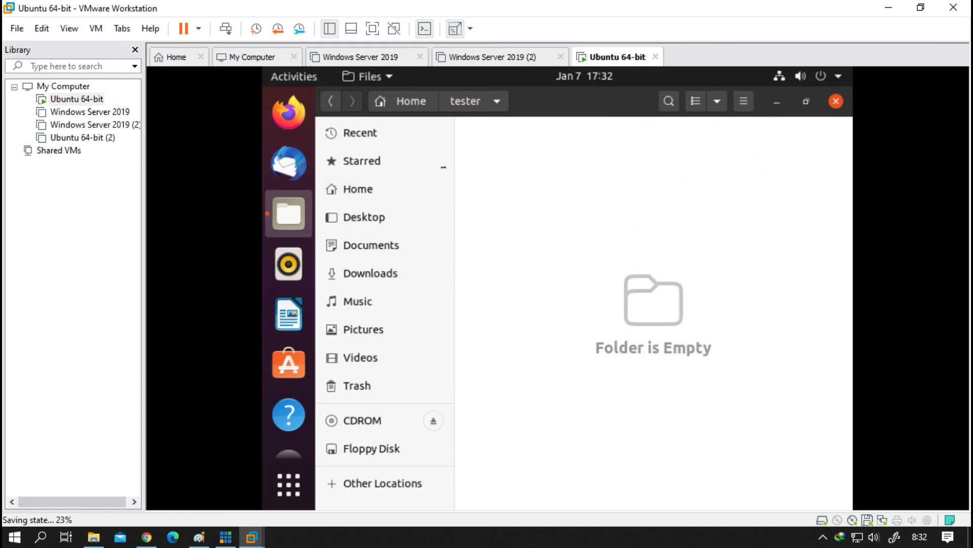
click(331, 101)
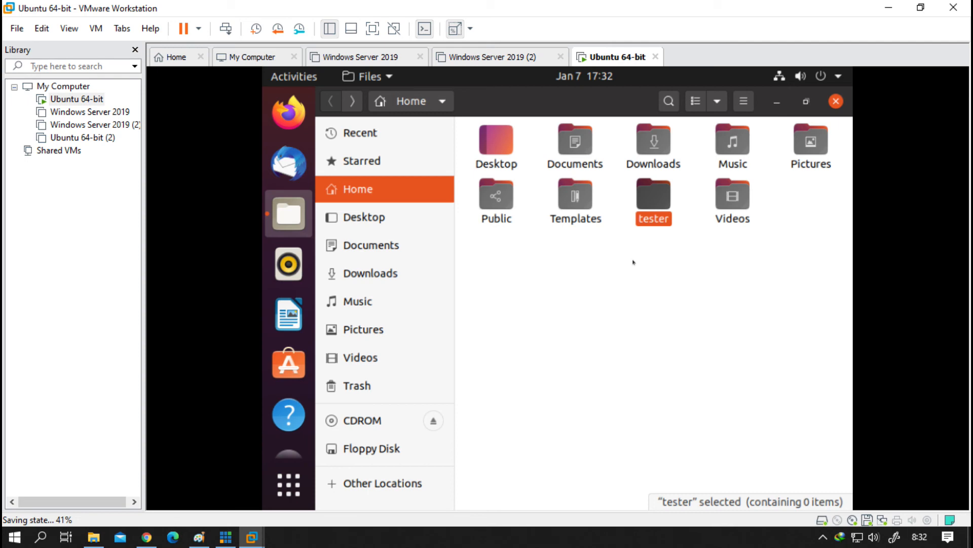
Step: In Snapshot Manager, select 'checkpoint' and Go To it, confirming the restore
right_click(601, 58)
mouse_move(636, 192)
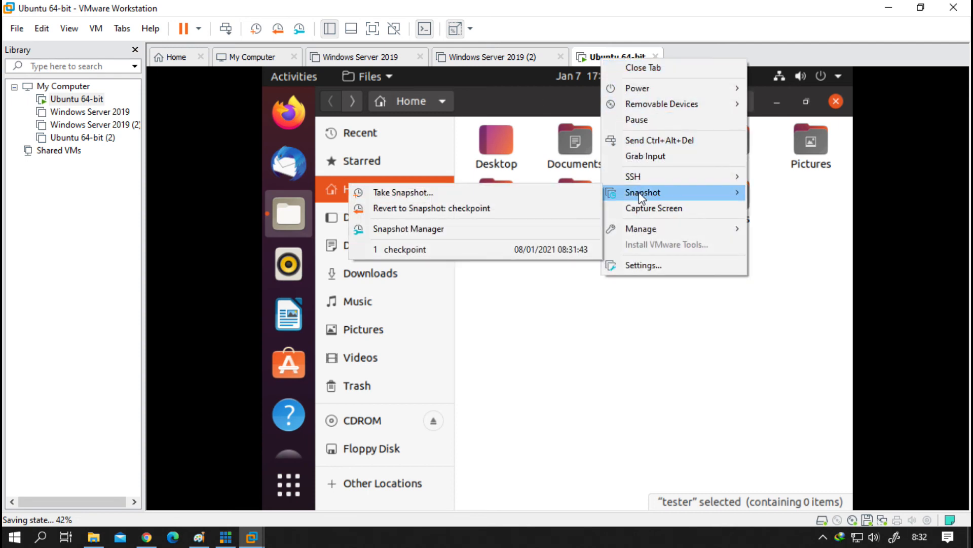
click(491, 229)
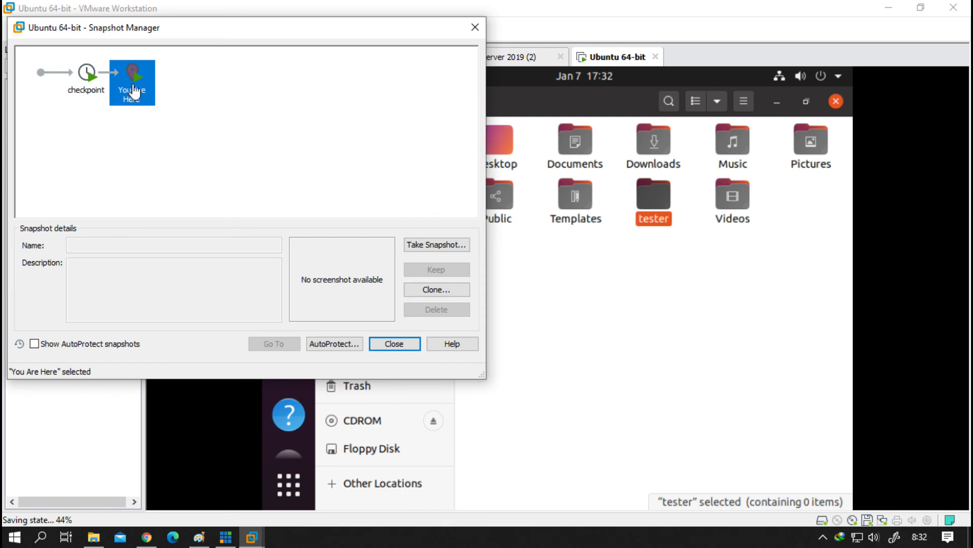
click(91, 91)
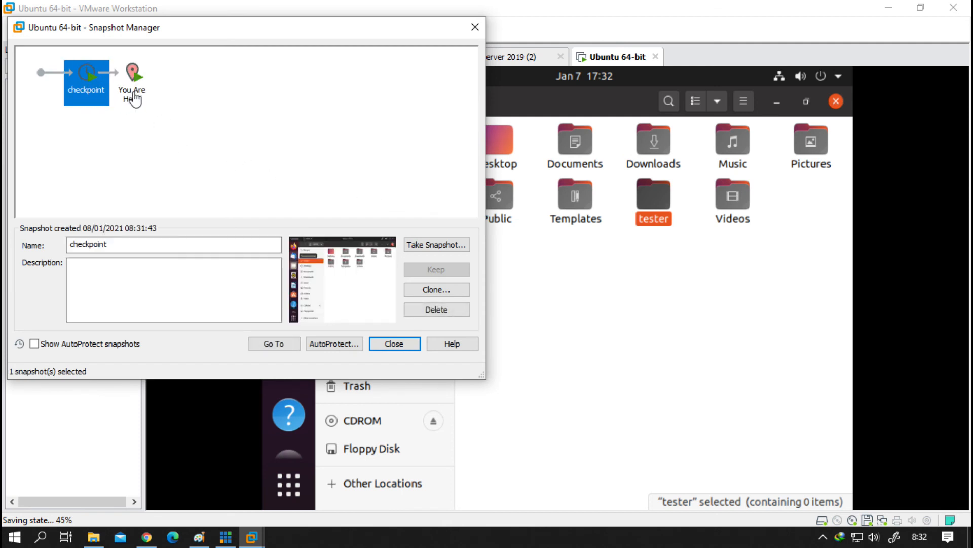
click(150, 94)
click(89, 91)
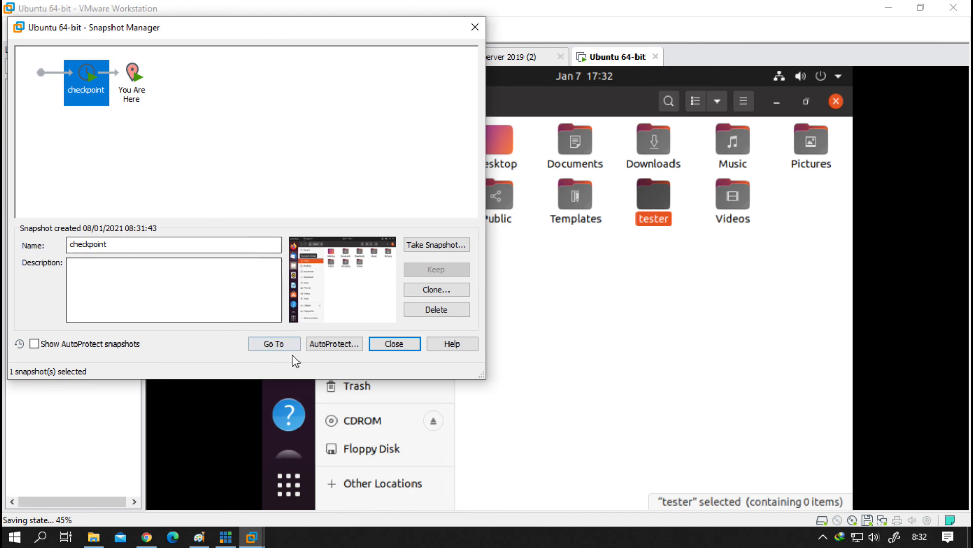
click(274, 344)
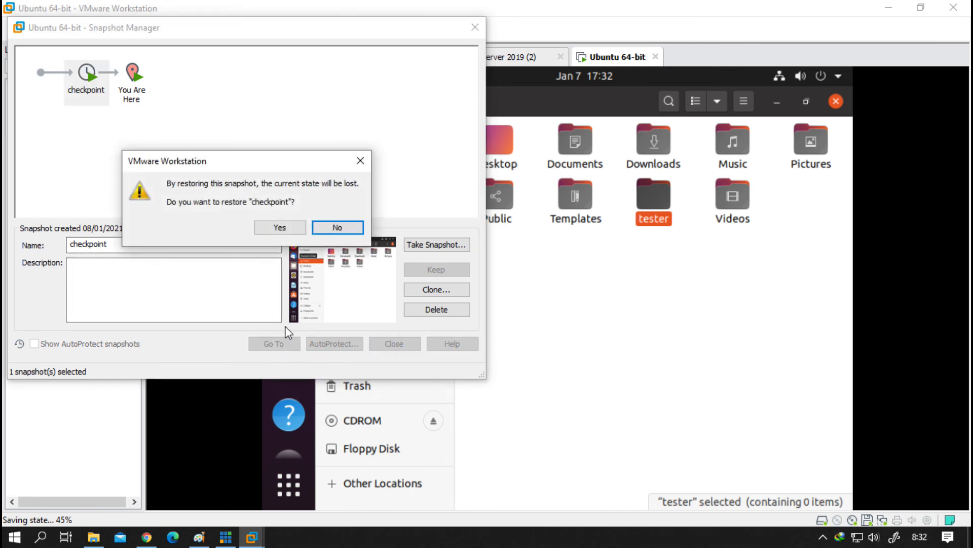
click(278, 226)
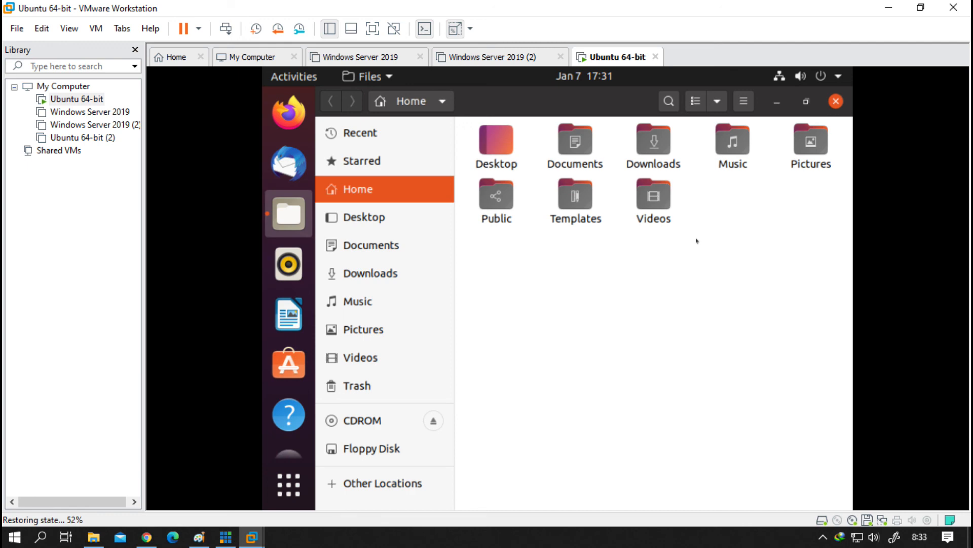
Step: Close the Files window and log out of the Ubuntu session
click(836, 101)
click(821, 75)
click(697, 232)
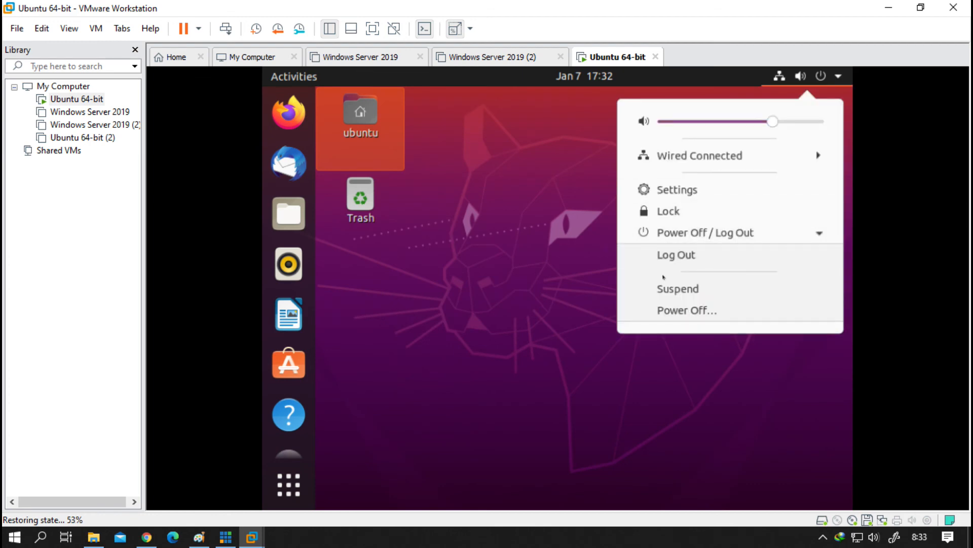
click(677, 256)
click(600, 341)
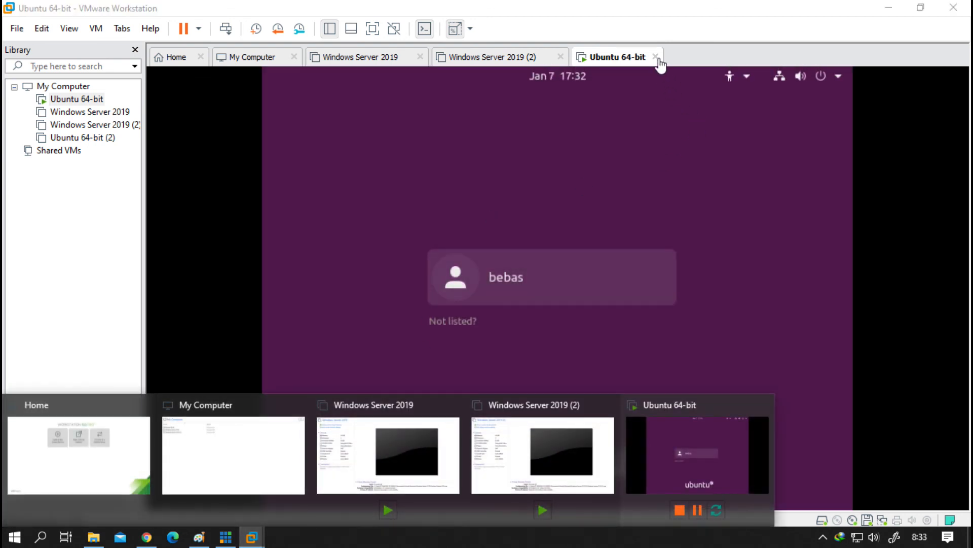
Step: Power off the Ubuntu 64-bit VM as its tab closes, then switch vMix to the webcam
click(657, 57)
click(464, 294)
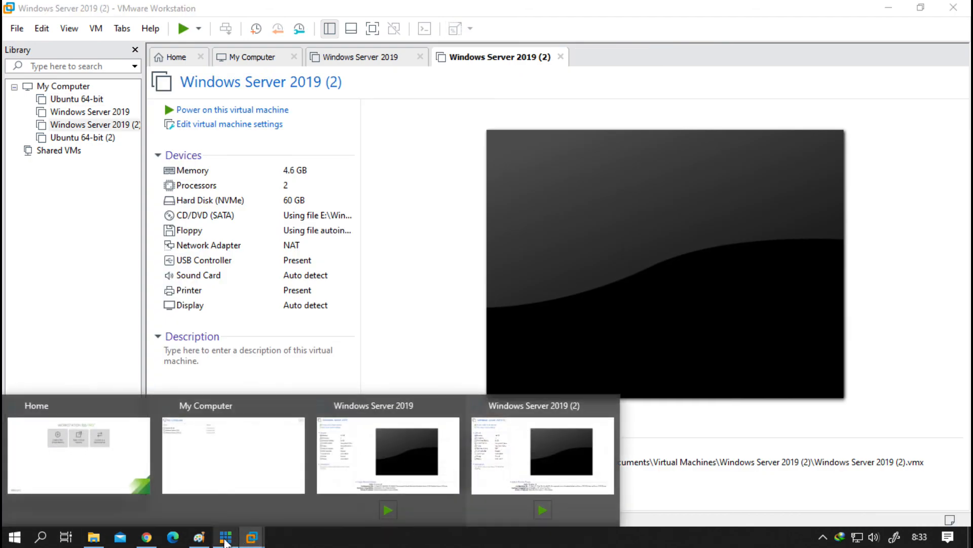
click(225, 537)
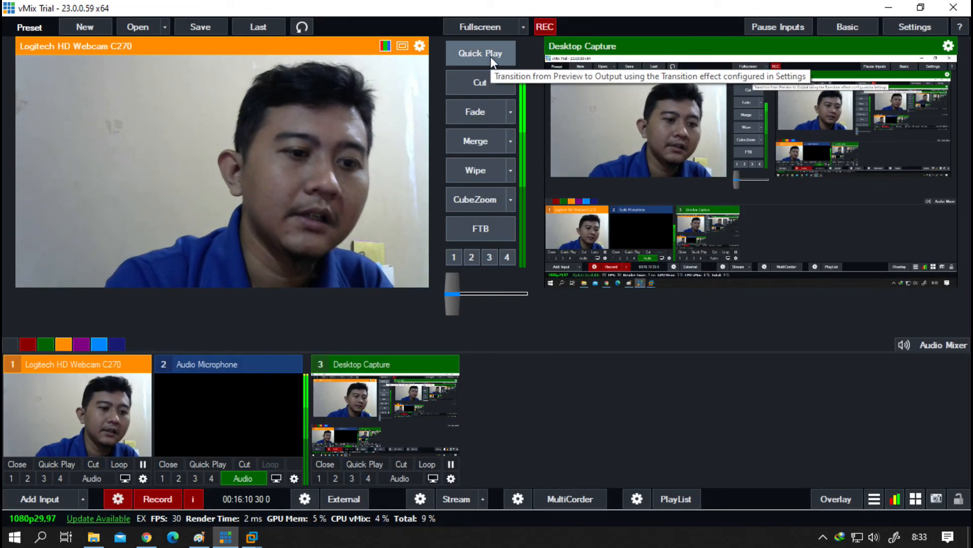
click(490, 56)
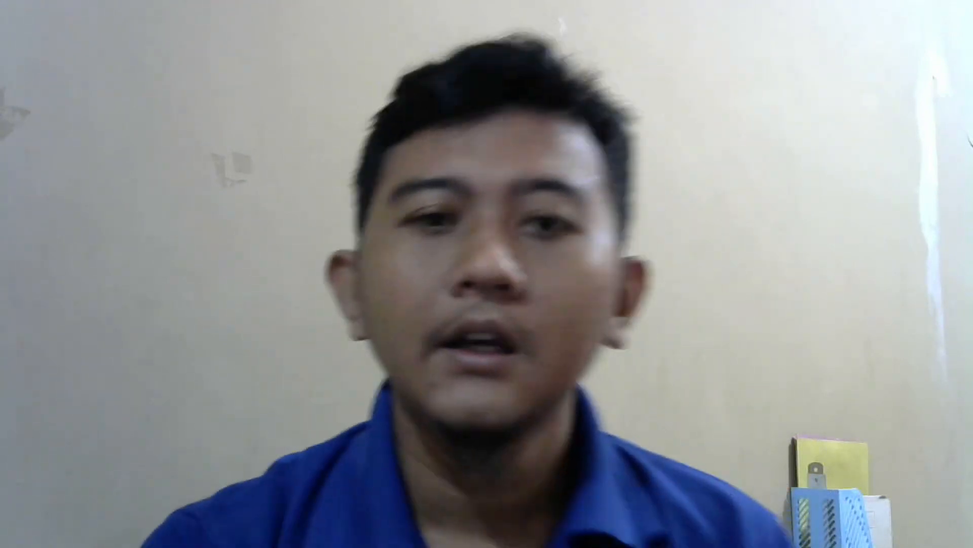